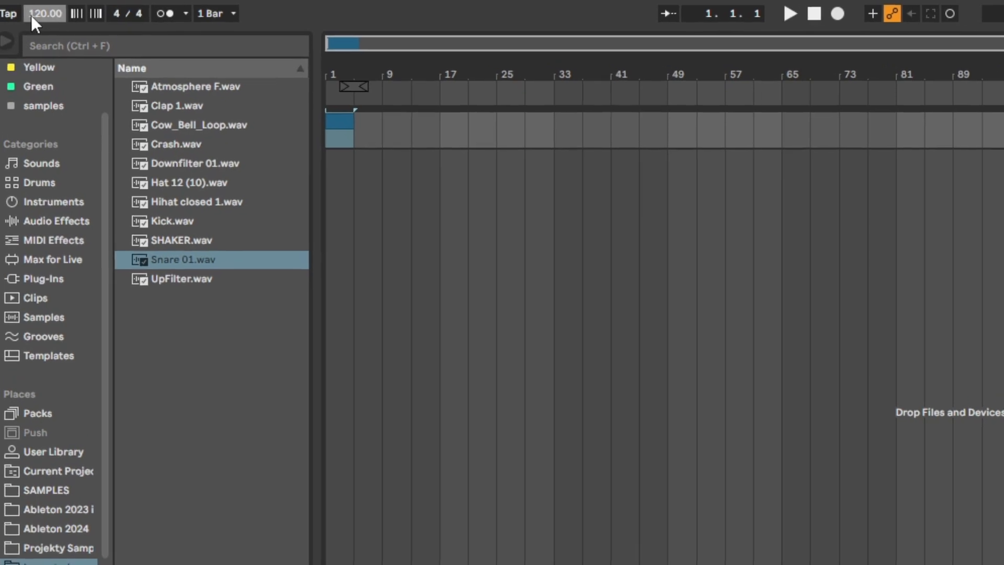
Step: Set the project tempo to 124 BPM
{"action": "left_click_drag", "start_coordinate": [29, 13], "coordinate": [32, 11]}
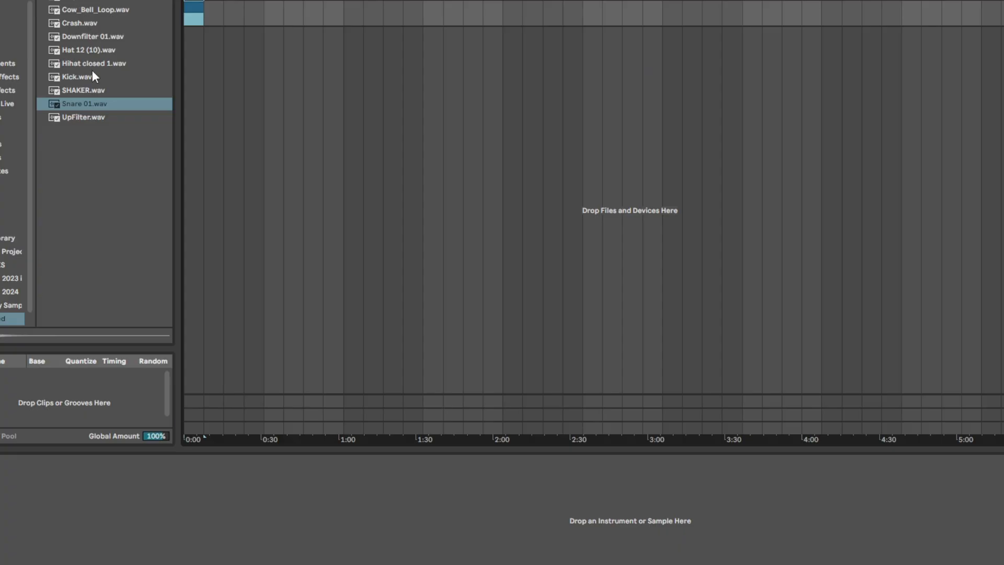
{"action": "left_click", "coordinate": [91, 76]}
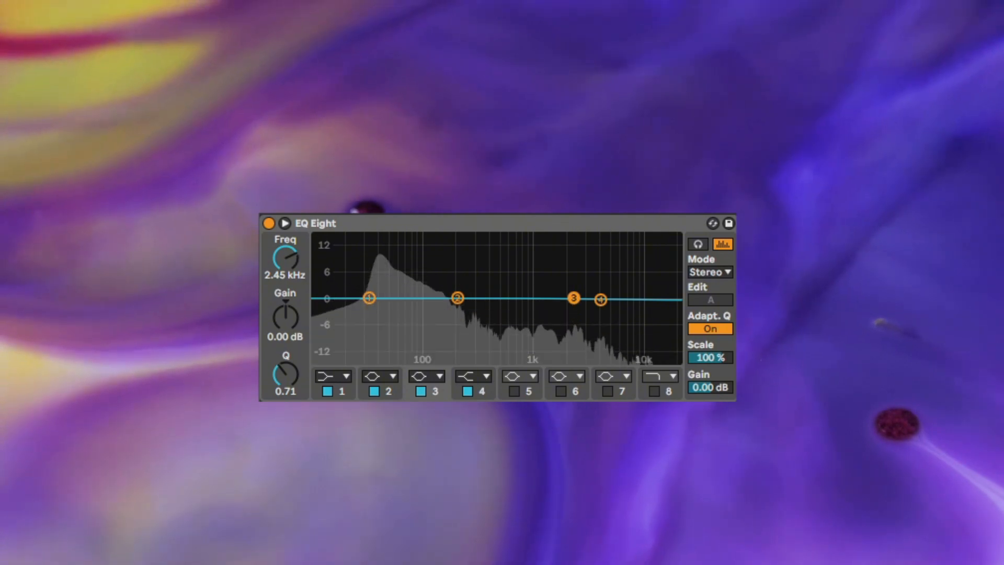
Step: Lower the gain of EQ Eight's 2.45 kHz band, and enable Drum Buss with adjusted Boom and dry/wet amounts
{"action": "left_click_drag", "start_coordinate": [281, 318], "coordinate": [280, 352]}
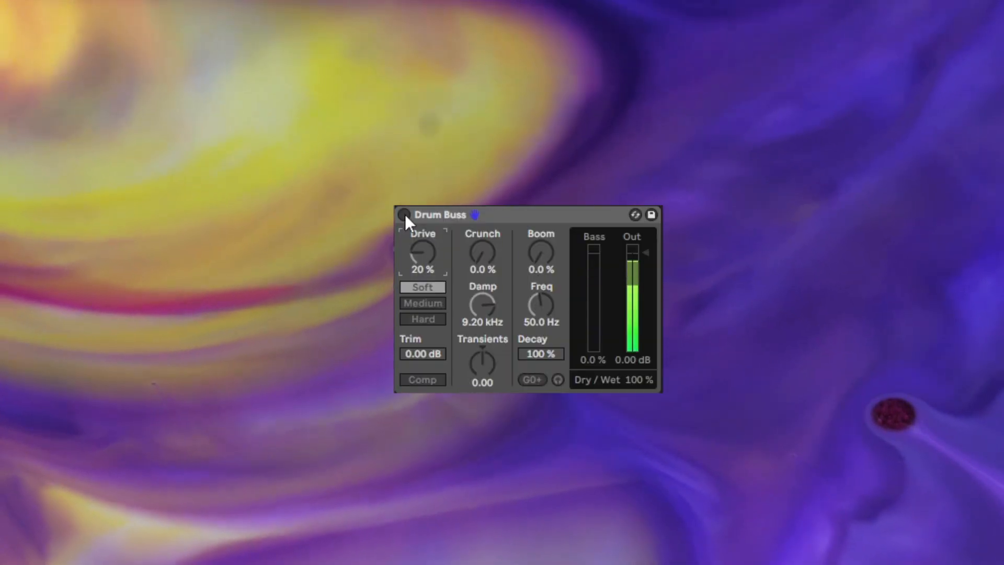
{"action": "left_click", "coordinate": [405, 215]}
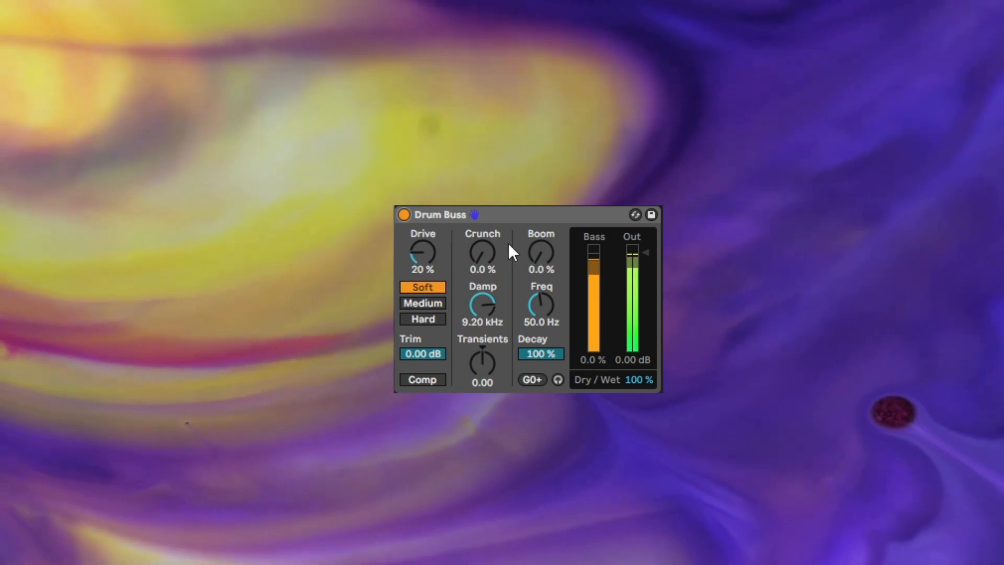
{"action": "left_click_drag", "start_coordinate": [538, 255], "coordinate": [538, 243]}
{"action": "left_click_drag", "start_coordinate": [637, 381], "coordinate": [637, 389]}
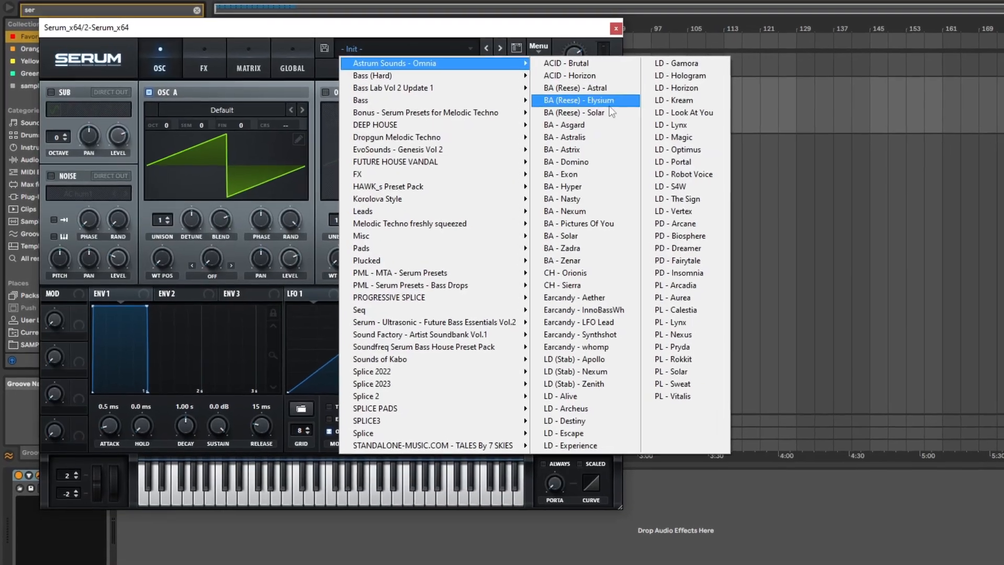
Step: Load Serum's BA - Astralis preset for the bass and place F3 notes at 1.1.4, 1.2.3, 1.3.2, 1.4 and 1.4.4
{"action": "left_click", "coordinate": [602, 137]}
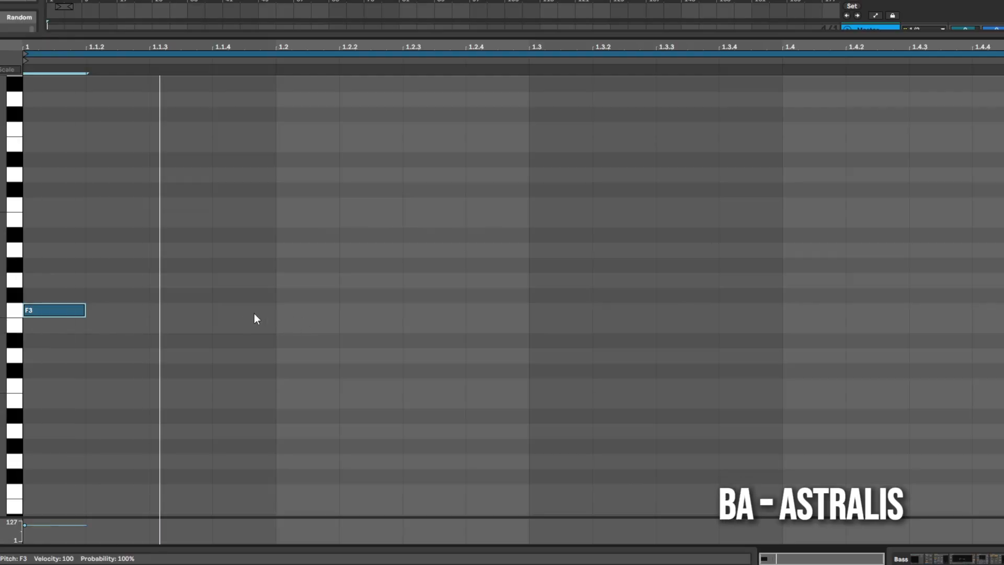
{"action": "double_click", "coordinate": [255, 312]}
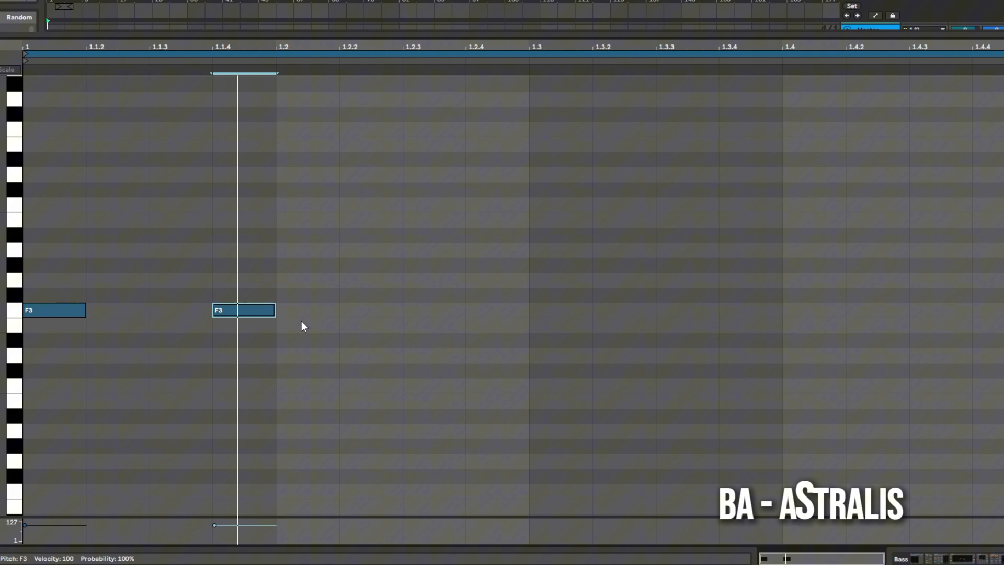
{"action": "double_click", "coordinate": [433, 311]}
{"action": "double_click", "coordinate": [649, 312]}
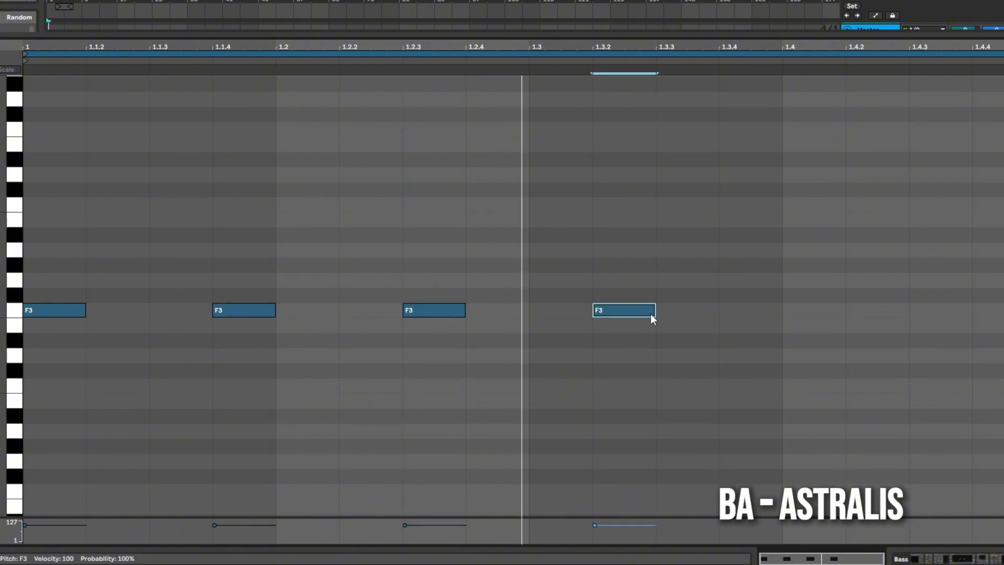
{"action": "double_click", "coordinate": [808, 312]}
{"action": "double_click", "coordinate": [991, 312]}
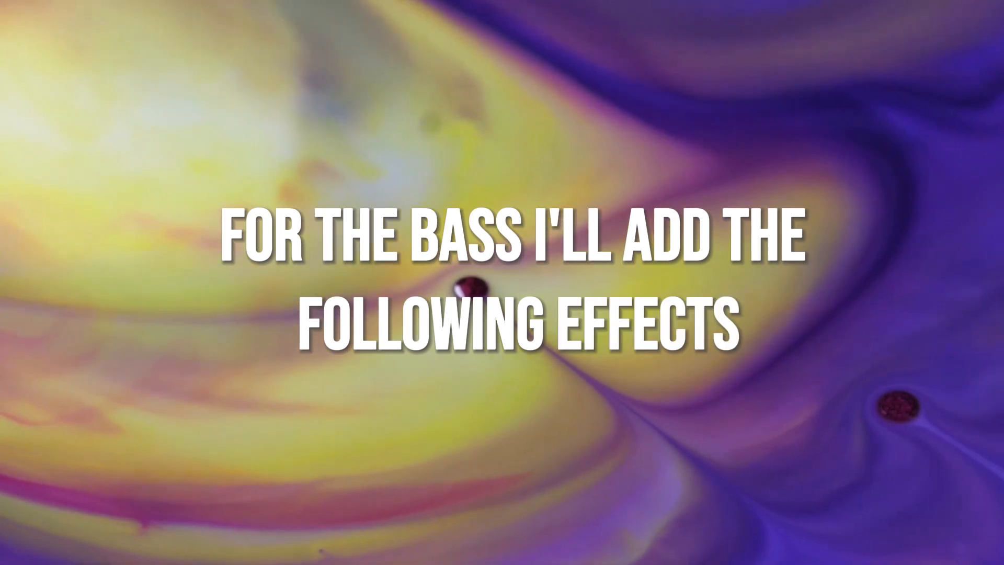
Step: Enable the Utility, Drum Buss, EQ Eight, Saturator and Compressor in the bass effect chain
{"action": "left_click", "coordinate": [20, 236]}
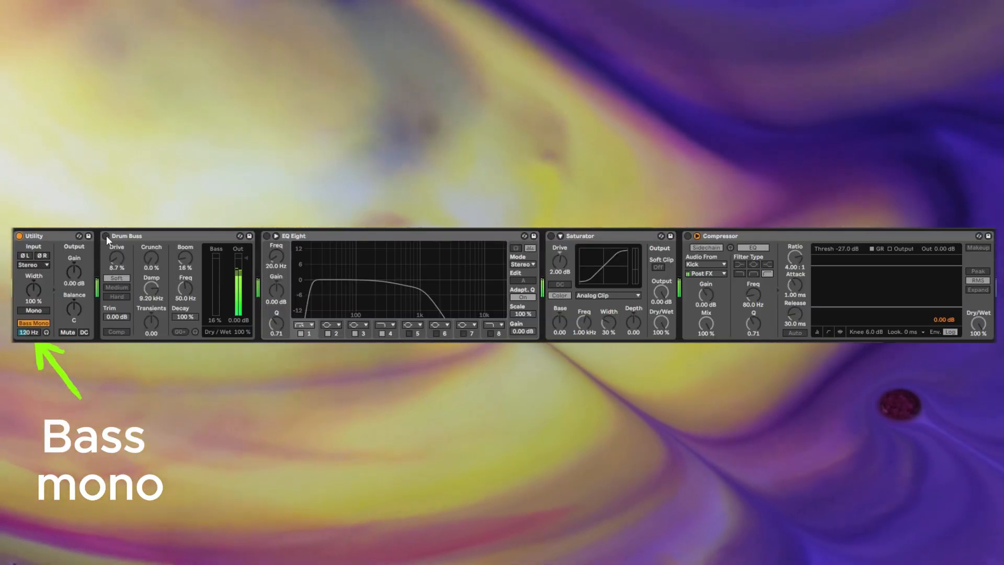
{"action": "left_click", "coordinate": [106, 236]}
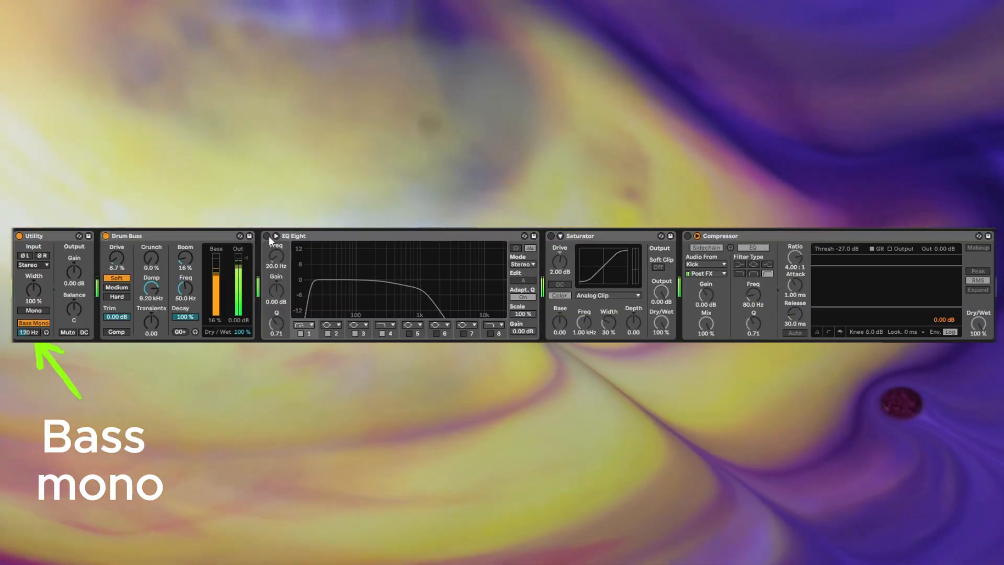
{"action": "left_click", "coordinate": [267, 237]}
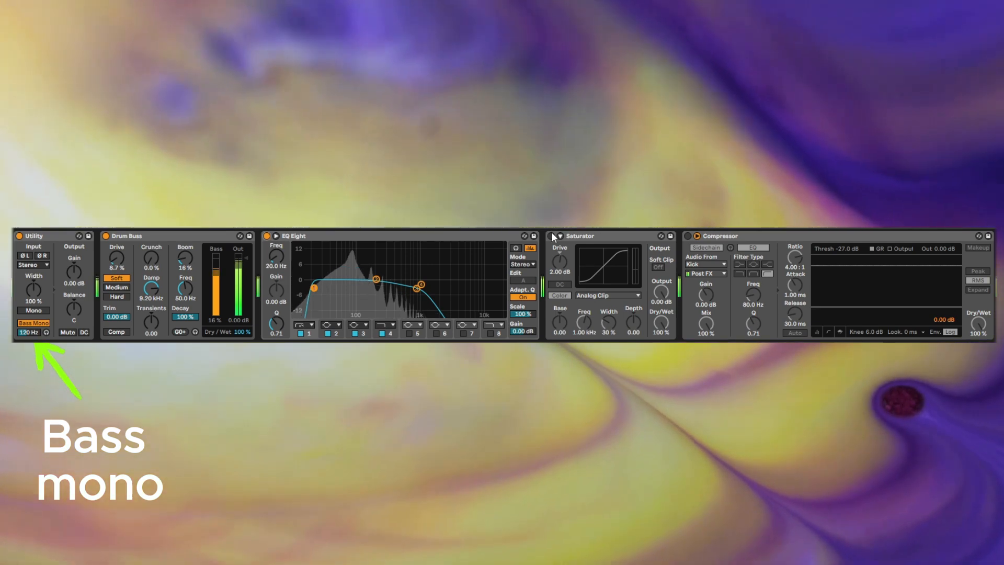
{"action": "left_click", "coordinate": [551, 236]}
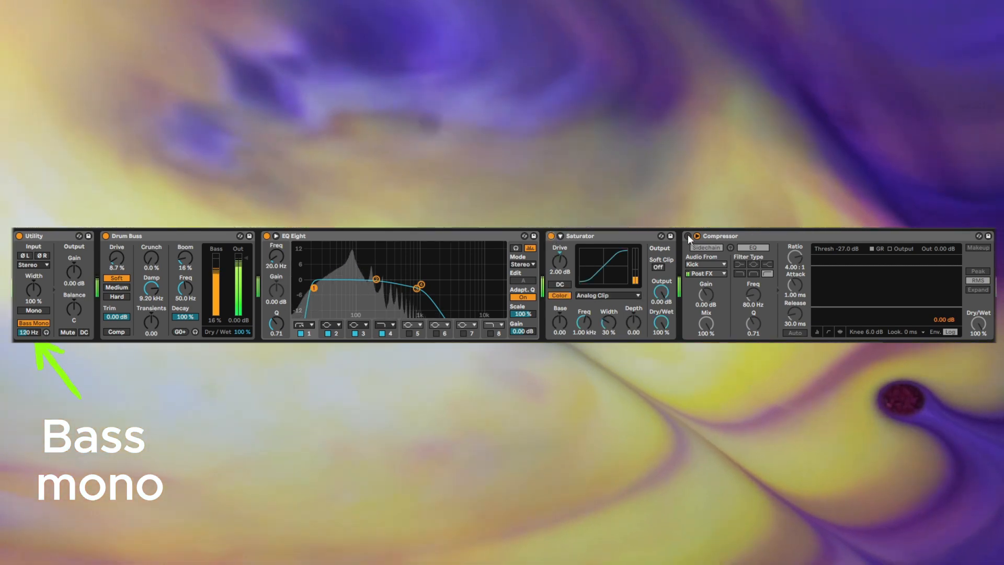
{"action": "left_click", "coordinate": [688, 235]}
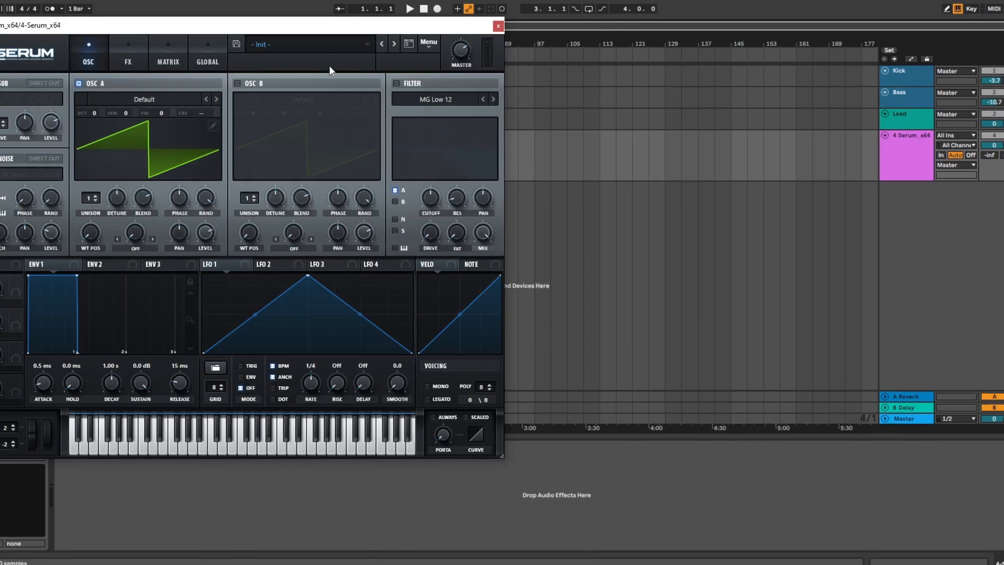
Step: Load the LD - Magic preset from Astrum Sounds - Omnia in the lead's Serum and close the plug-in window
{"action": "left_click", "coordinate": [328, 46]}
{"action": "mouse_move", "coordinate": [335, 60]}
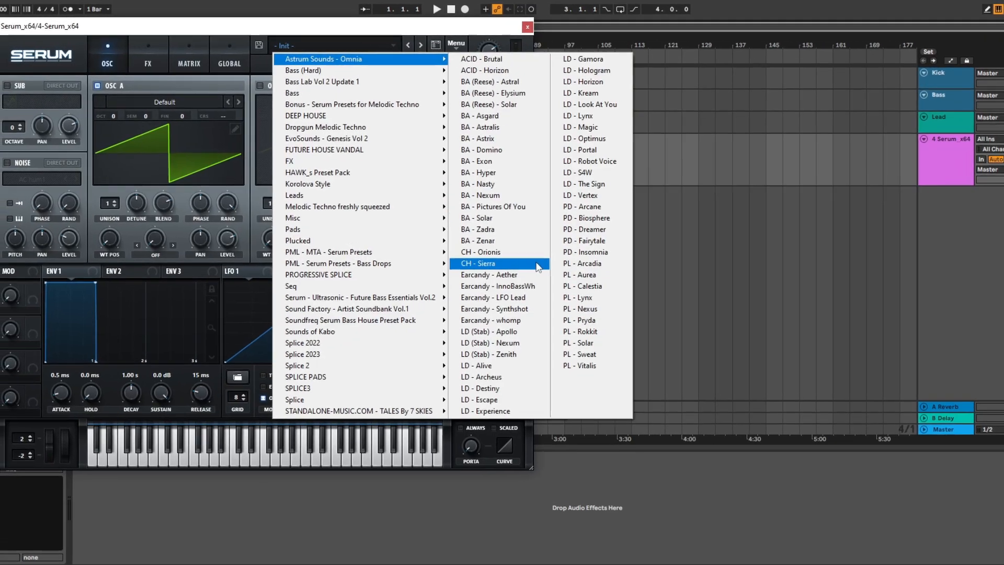
{"action": "left_click", "coordinate": [624, 211]}
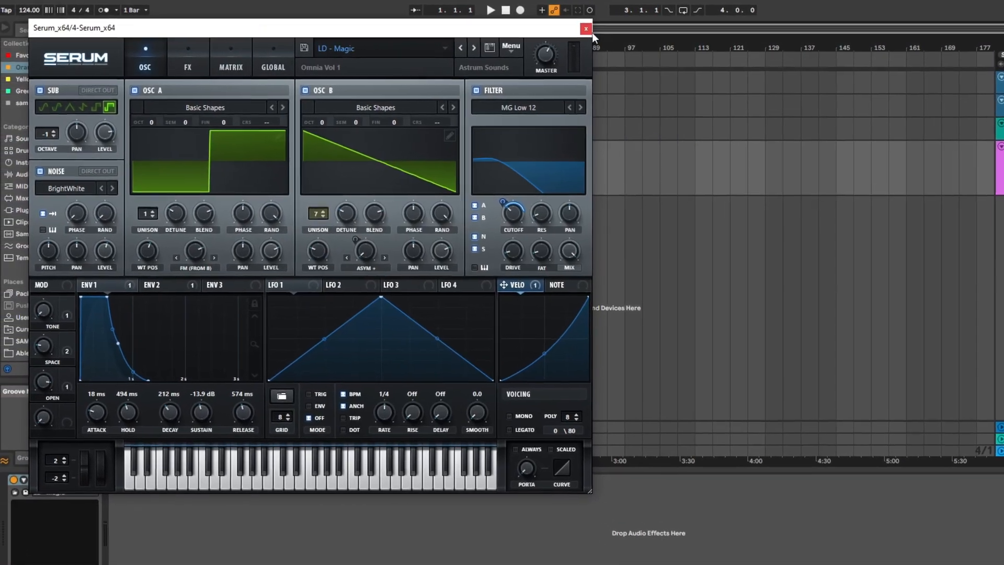
{"action": "left_click", "coordinate": [542, 27]}
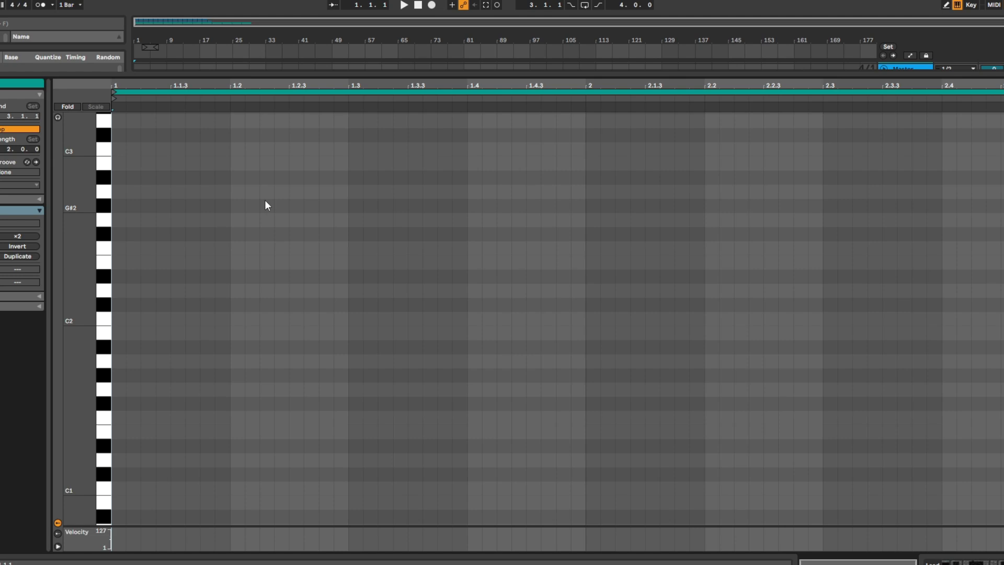
Step: Place the lead's opening notes: F1 at 1, C#2 at 1.1.2, G#2 at 1.1.4 and C2 at 1.2.4
{"action": "double_click", "coordinate": [121, 417]}
{"action": "double_click", "coordinate": [150, 304]}
{"action": "double_click", "coordinate": [208, 206]}
{"action": "double_click", "coordinate": [327, 318]}
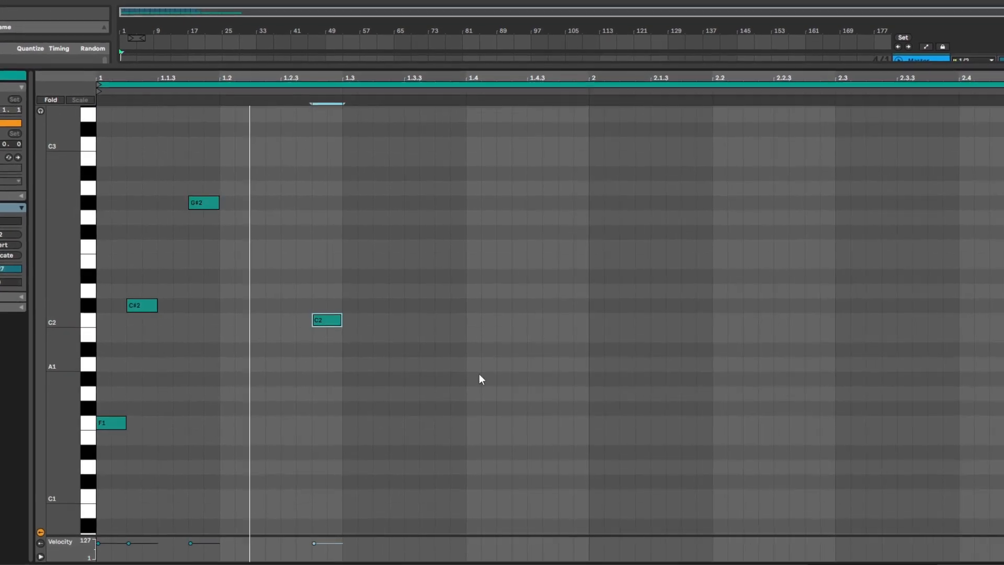
Step: Add a second lead phrase from 2.2 to 2.4 with the notes F1, C2, C#2, G#2, C#2 and C2
{"action": "double_click", "coordinate": [712, 417]}
{"action": "double_click", "coordinate": [757, 319]}
{"action": "double_click", "coordinate": [831, 305]}
{"action": "double_click", "coordinate": [853, 202]}
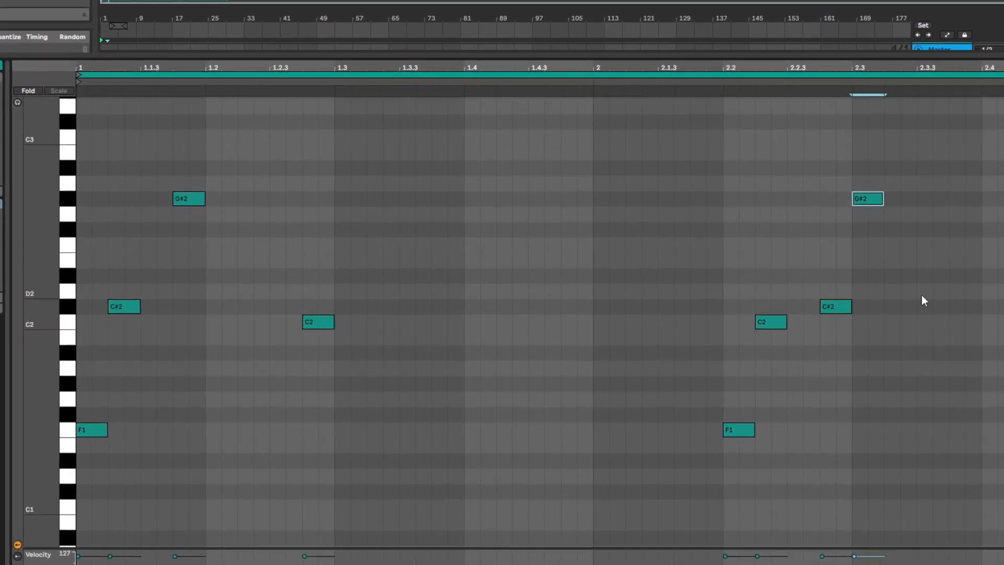
{"action": "double_click", "coordinate": [910, 306]}
{"action": "double_click", "coordinate": [947, 321]}
Step: Select the lead's second phrase and shift it to start at bar 2
{"action": "left_click", "coordinate": [740, 228]}
{"action": "scroll", "coordinate": [717, 225], "scroll_direction": "down", "scroll_amount": 3}
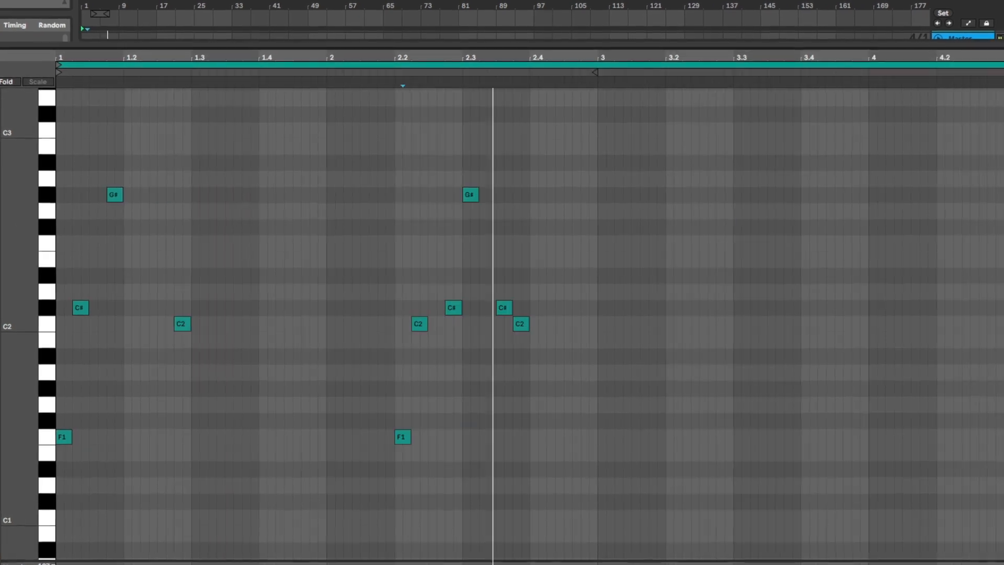
{"action": "scroll", "coordinate": [717, 225], "scroll_direction": "up", "scroll_amount": 3}
{"action": "left_click_drag", "start_coordinate": [650, 147], "coordinate": [993, 475]}
Step: Add F1 notes at 1.4.4 and 2.4.4 in the lead clip and lower their velocity
{"action": "double_click", "coordinate": [530, 439]}
{"action": "left_click_drag", "start_coordinate": [679, 439], "coordinate": [533, 473]}
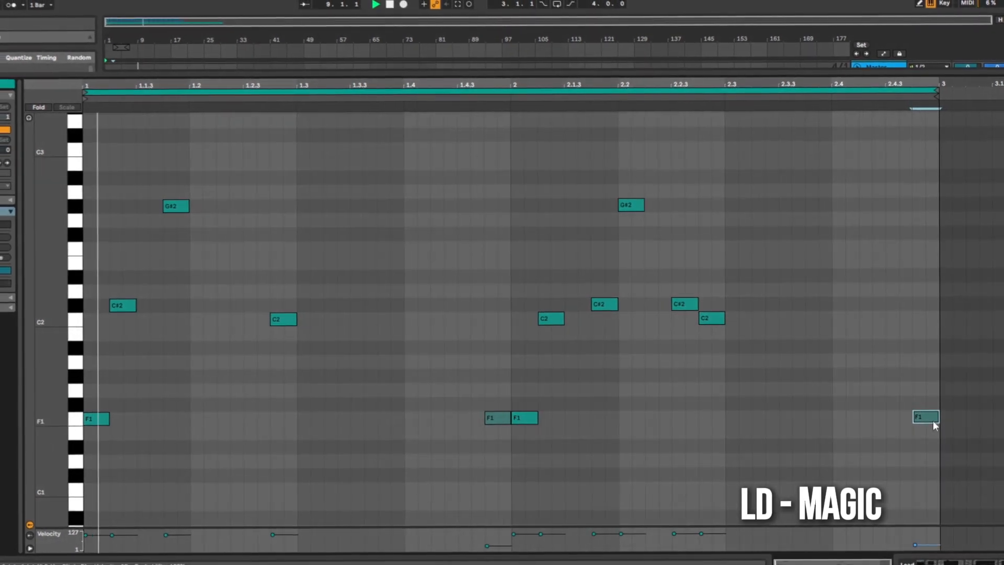
{"action": "left_click_drag", "start_coordinate": [926, 418], "coordinate": [926, 414]}
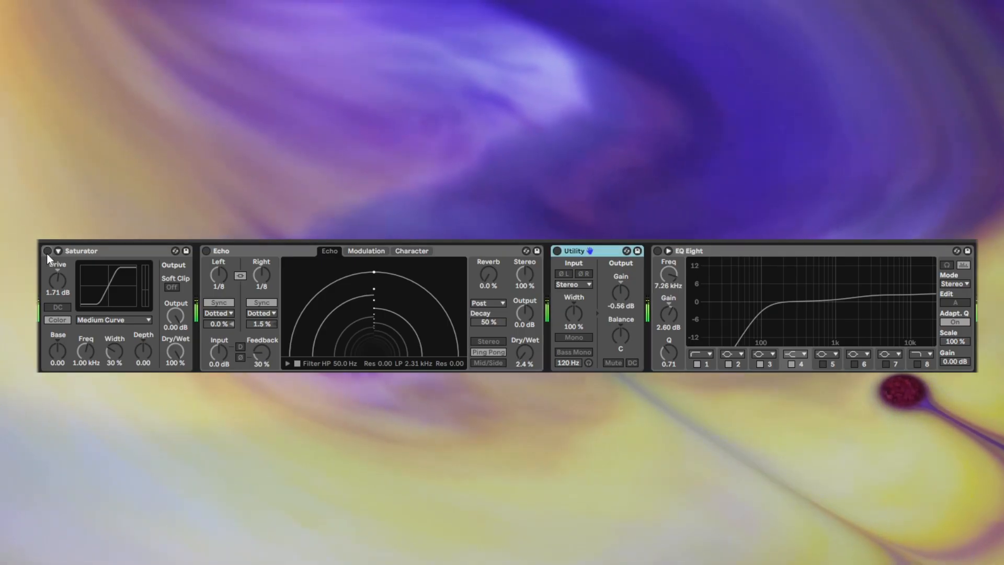
Step: Enable the Saturator, Echo, Utility and EQ Eight in the lead effect chain
{"action": "left_click", "coordinate": [46, 251]}
{"action": "left_click", "coordinate": [208, 251]}
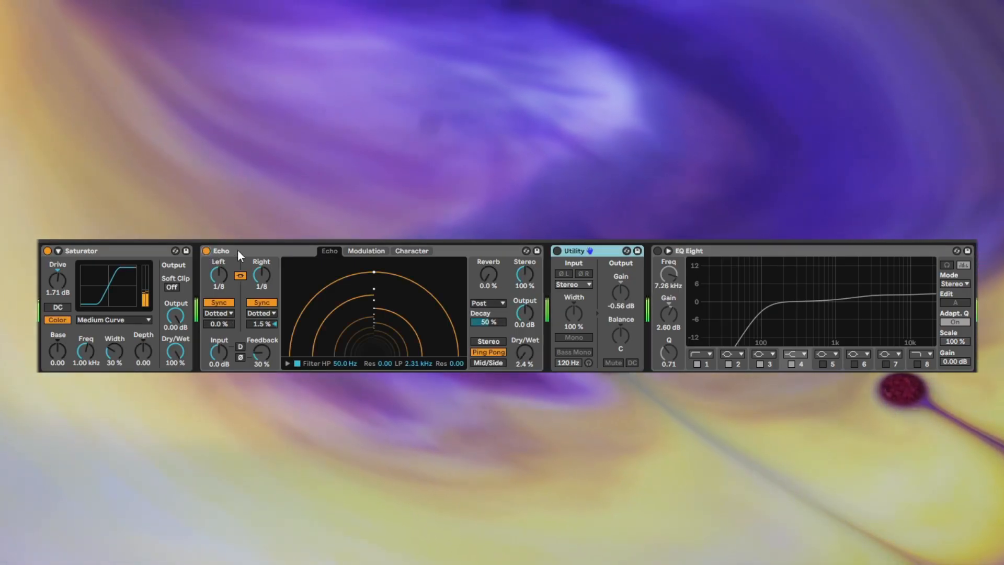
{"action": "left_click", "coordinate": [558, 250]}
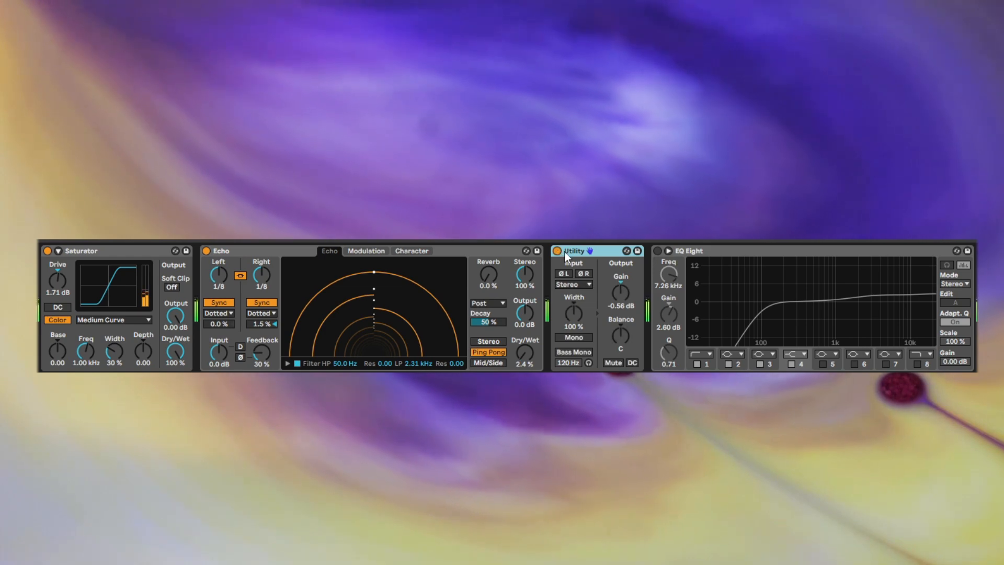
{"action": "left_click", "coordinate": [658, 250]}
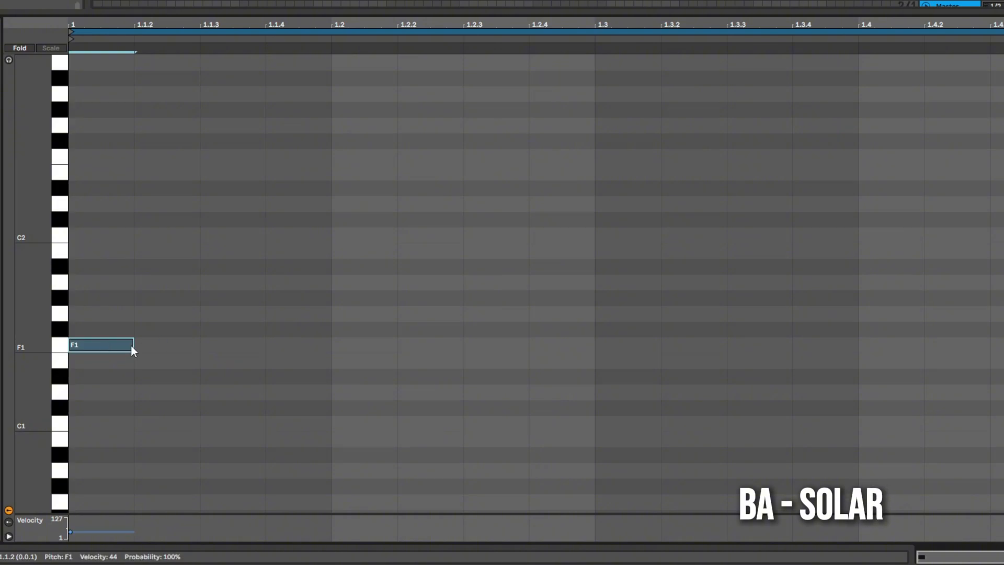
Step: Lengthen the F1 note of the BA - Solar bass shot to about half a bar
{"action": "left_click_drag", "start_coordinate": [130, 345], "coordinate": [569, 371]}
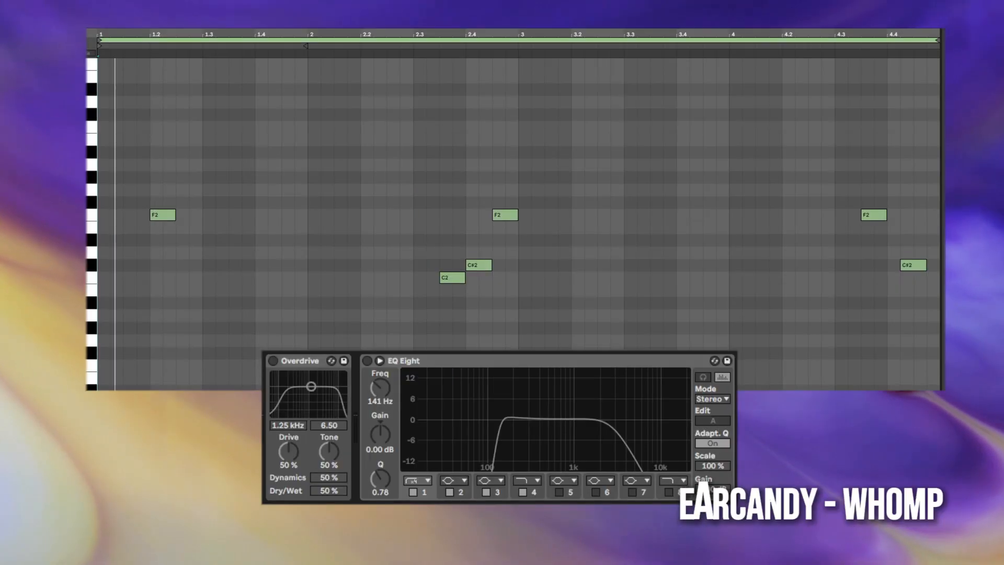
Step: Enable the Overdrive and EQ Eight on the Earcandy - whomp synth shot
{"action": "left_click", "coordinate": [272, 360]}
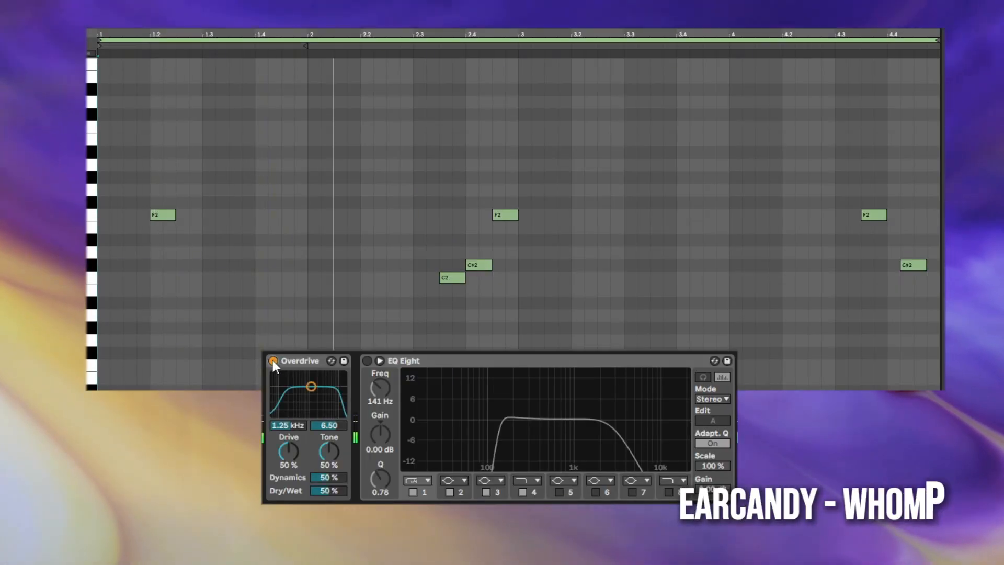
{"action": "left_click", "coordinate": [368, 360]}
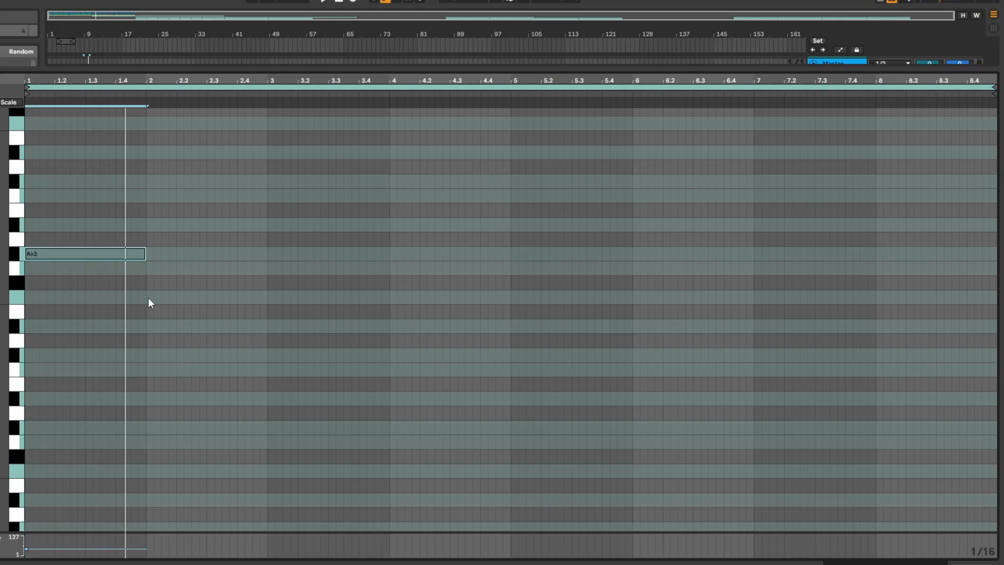
Step: Continue the pad melody with an F3 note across bar 2 and a G3 note from bar 3
{"action": "left_click_drag", "start_coordinate": [148, 297], "coordinate": [267, 297]}
{"action": "left_click", "coordinate": [270, 268]}
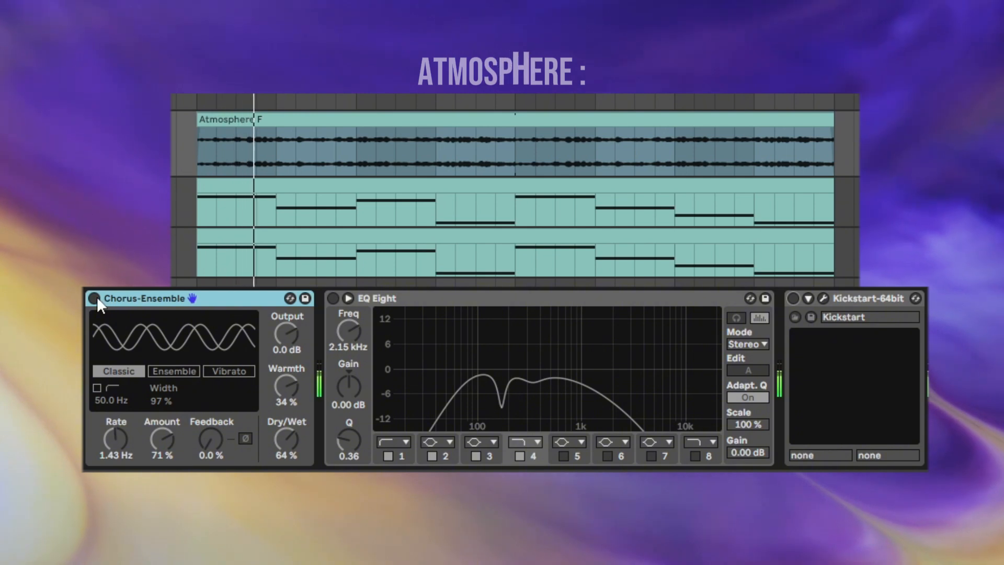
Step: Enable the EQ Eight and Kickstart-64bit in the Atmosphere effect chain
{"action": "left_click", "coordinate": [332, 298]}
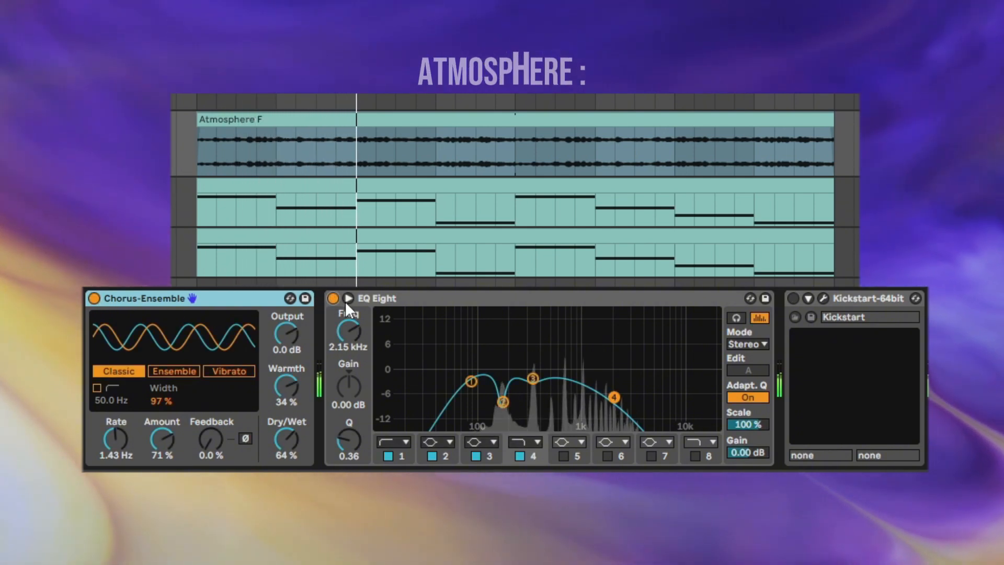
{"action": "left_click", "coordinate": [794, 298]}
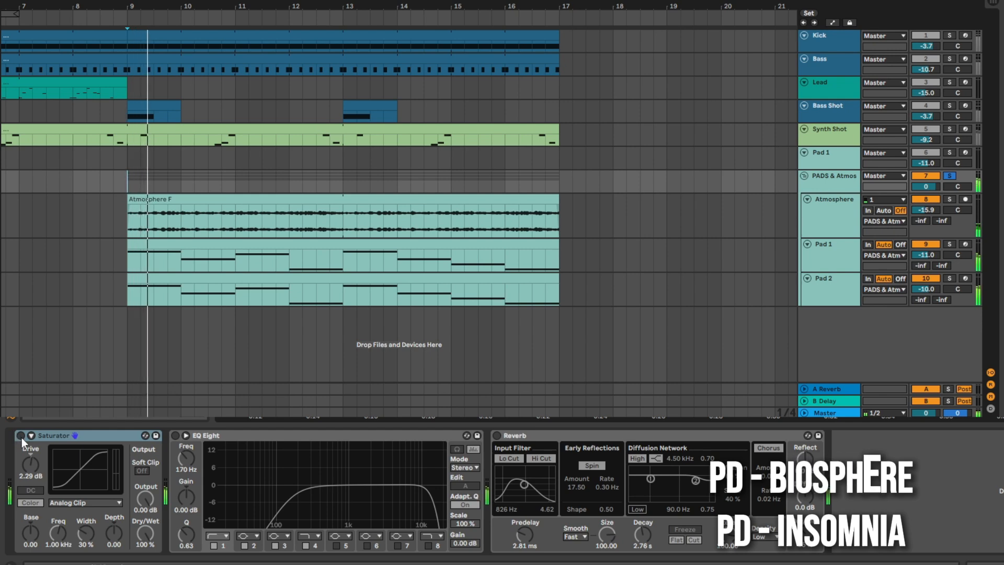
Step: Enable the Saturator and EQ Eight on the PADS & Atmos group
{"action": "left_click", "coordinate": [20, 435]}
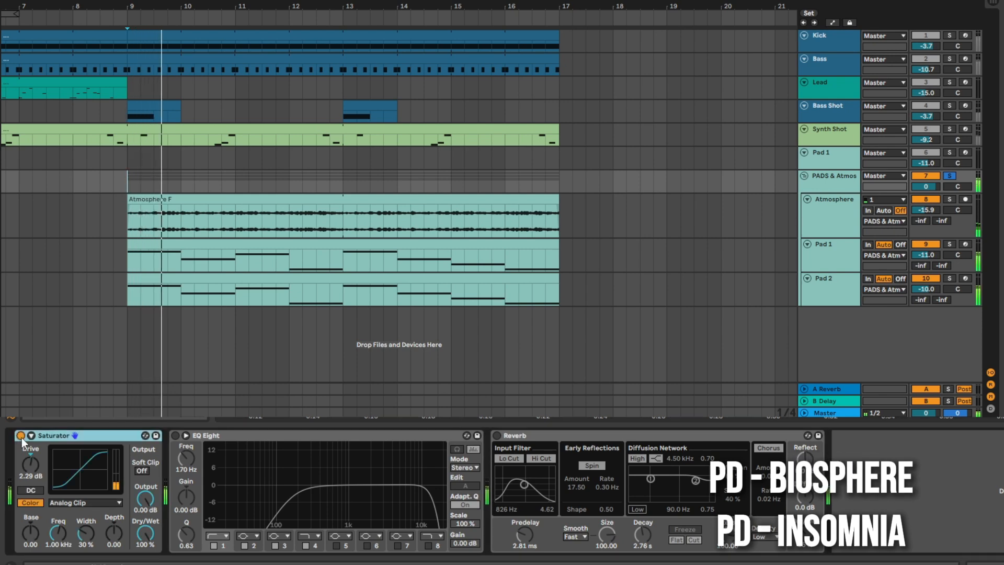
{"action": "left_click", "coordinate": [175, 435]}
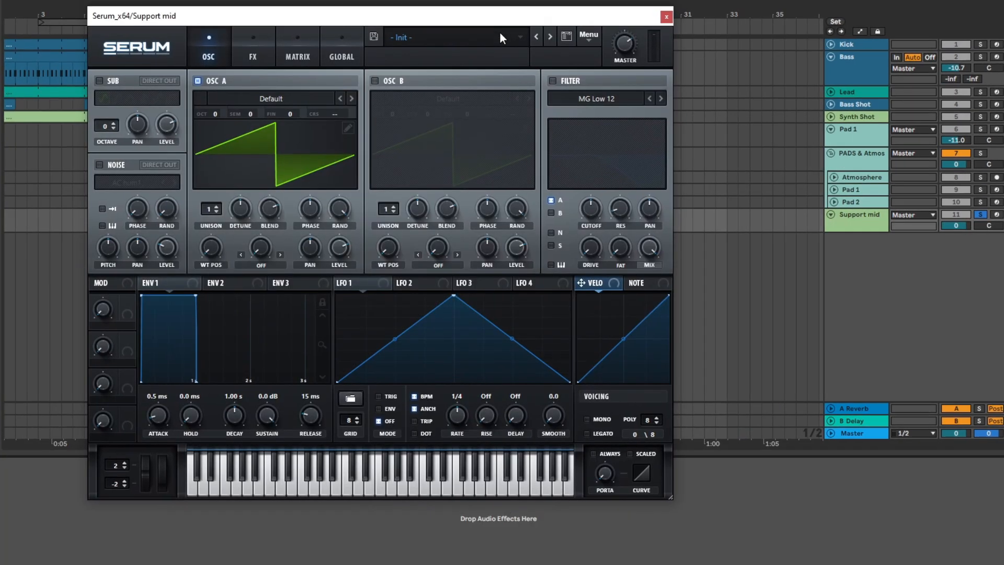
Step: Load the CH - Sierra preset in Support mid's Serum and set Envelope 1 to 375 ms decay and -oo dB sustain
{"action": "left_click", "coordinate": [501, 35]}
{"action": "mouse_move", "coordinate": [455, 49]}
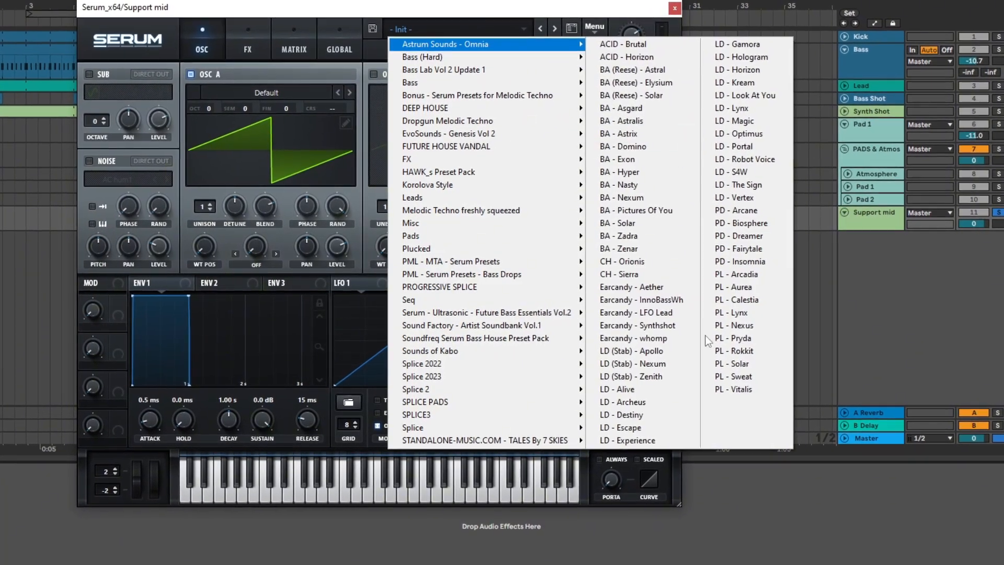
{"action": "left_click", "coordinate": [690, 278]}
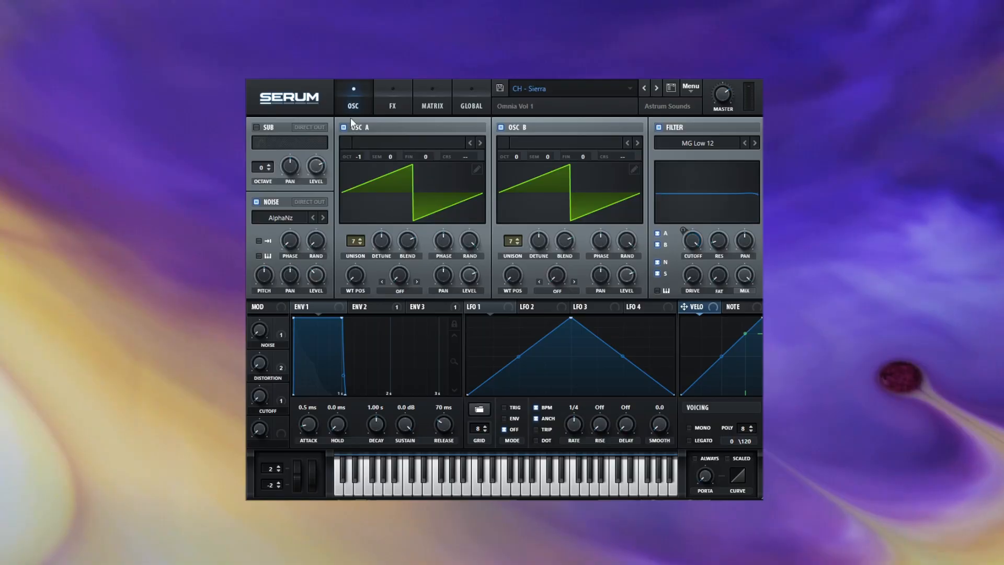
{"action": "left_click_drag", "start_coordinate": [334, 345], "coordinate": [307, 407]}
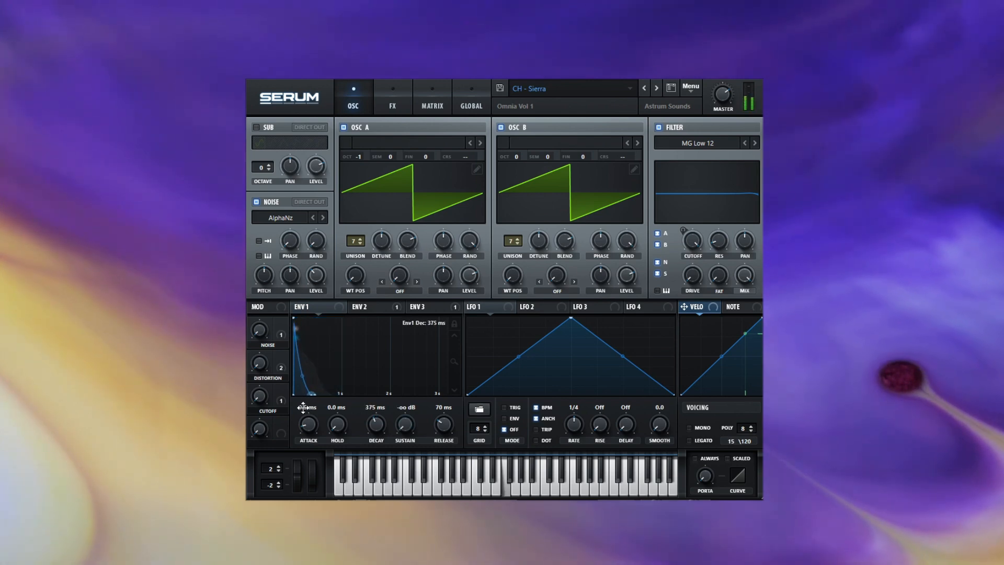
Step: Lower the MG Low 12 filter's cutoff in Serum and modulate it with Envelope 1
{"action": "left_click_drag", "start_coordinate": [697, 246], "coordinate": [697, 243]}
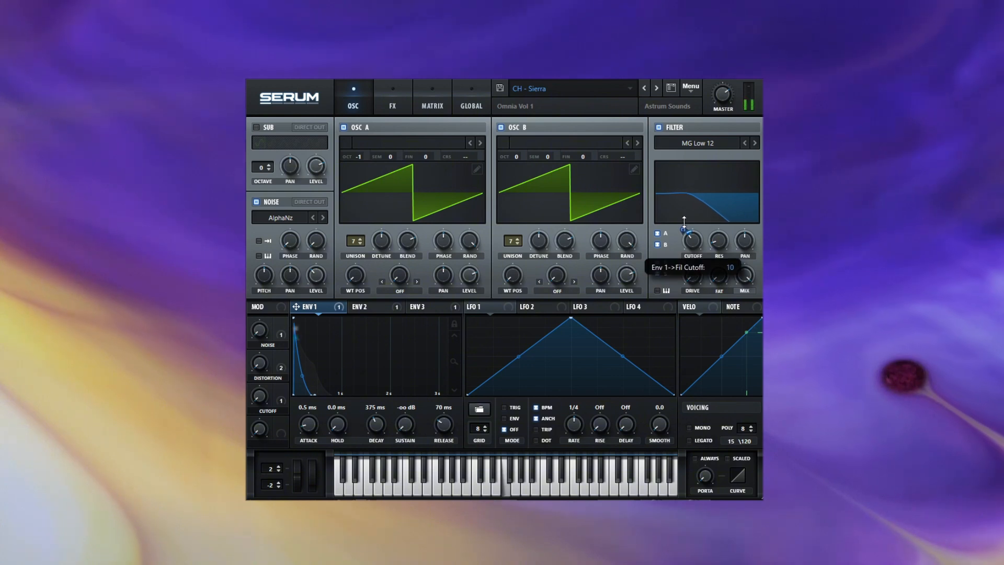
{"action": "mouse_move", "coordinate": [686, 232]}
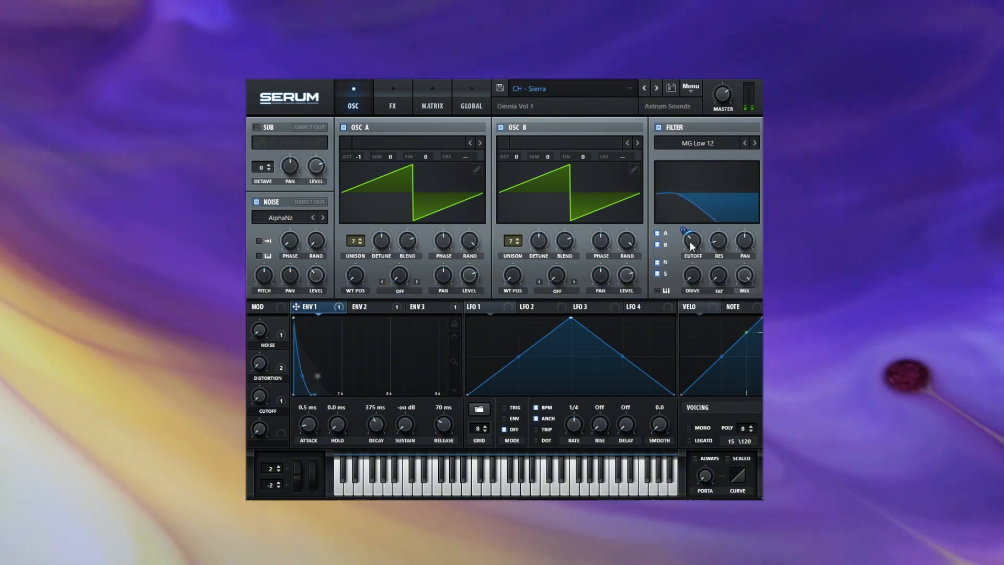
Step: Set Serum's EQ effect to cut the lows around 322 Hz and the highs around 1120 Hz
{"action": "left_click", "coordinate": [396, 101]}
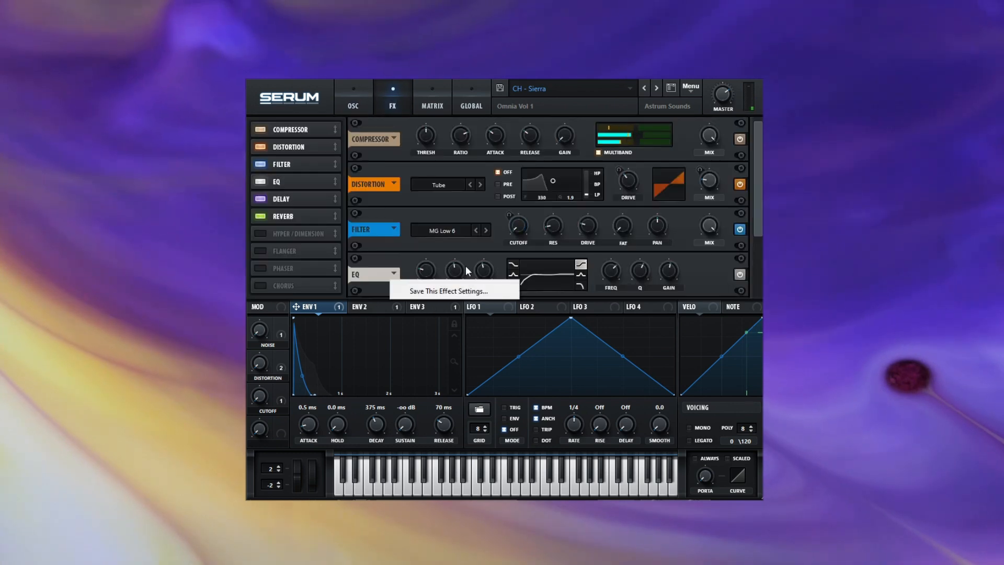
{"action": "mouse_move", "coordinate": [424, 270]}
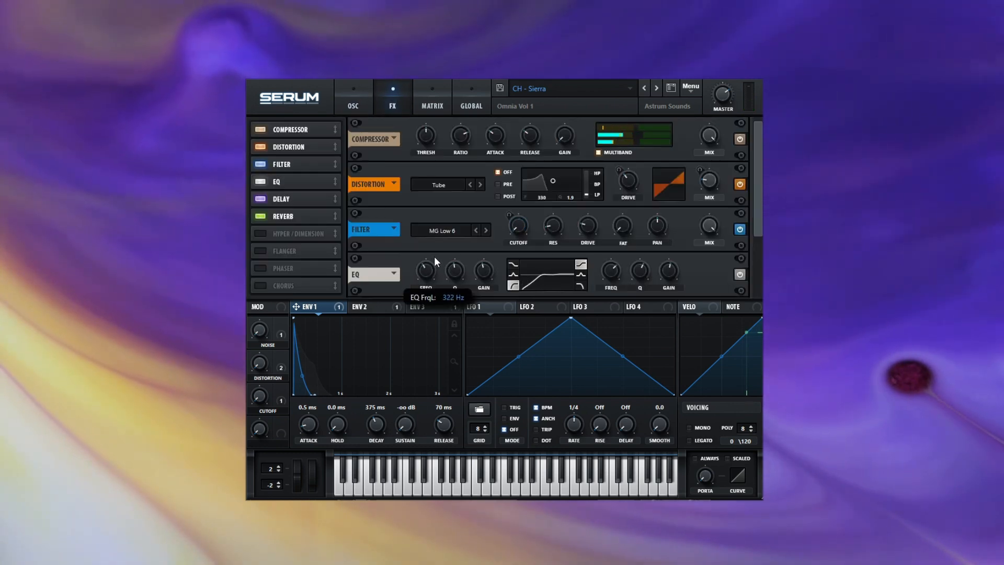
{"action": "mouse_move", "coordinate": [484, 271]}
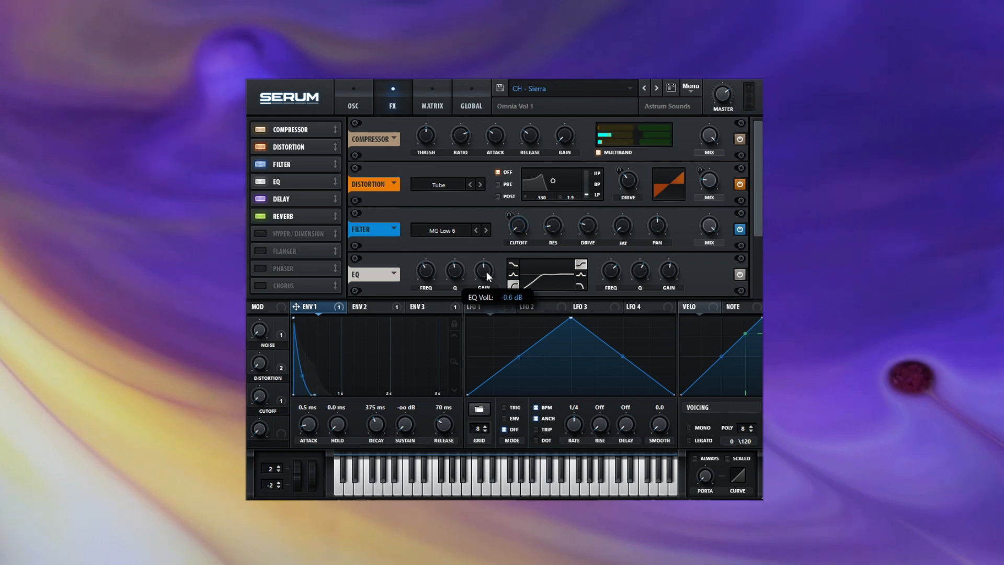
{"action": "mouse_move", "coordinate": [670, 271]}
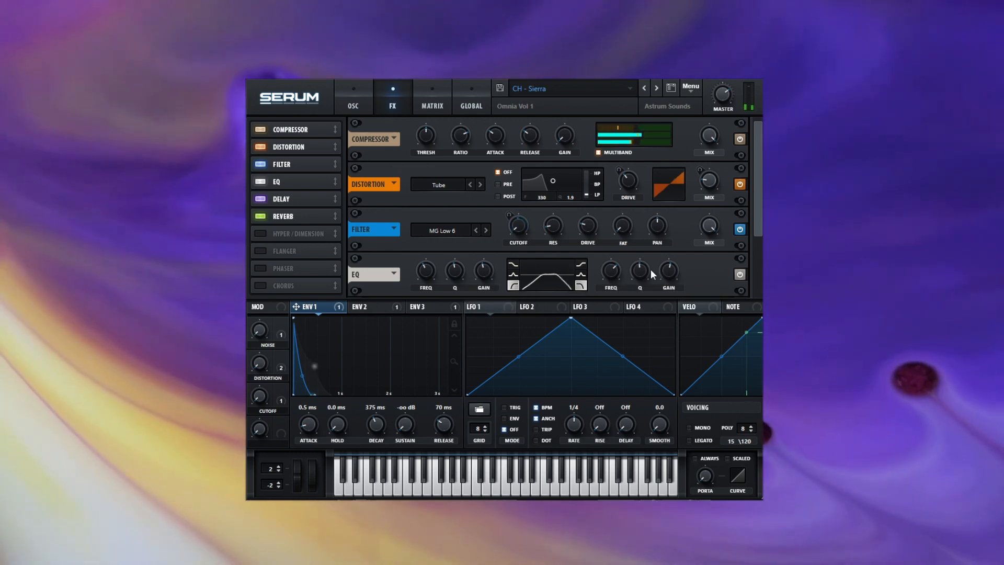
{"action": "mouse_move", "coordinate": [619, 278]}
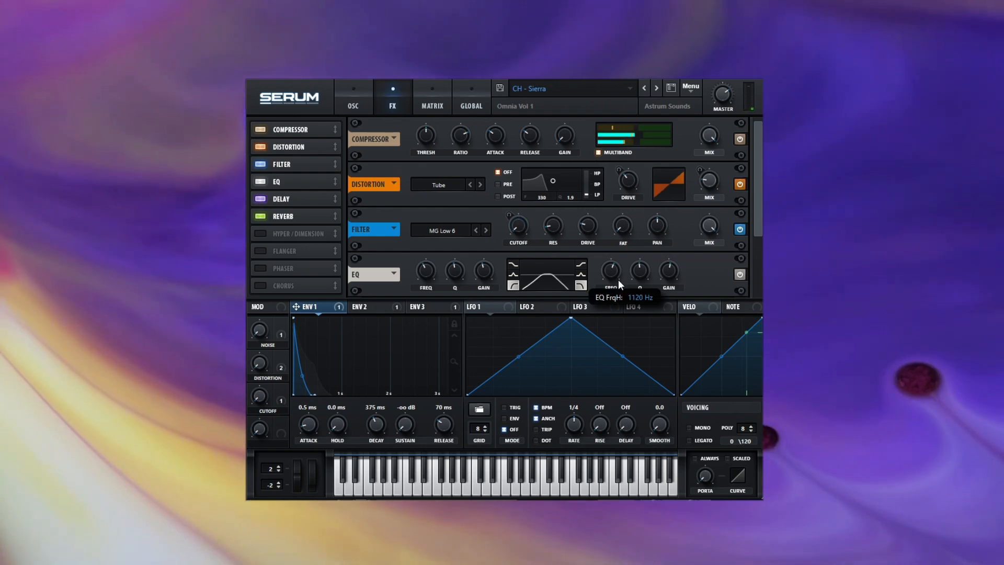
{"action": "left_click_drag", "start_coordinate": [618, 280], "coordinate": [616, 282]}
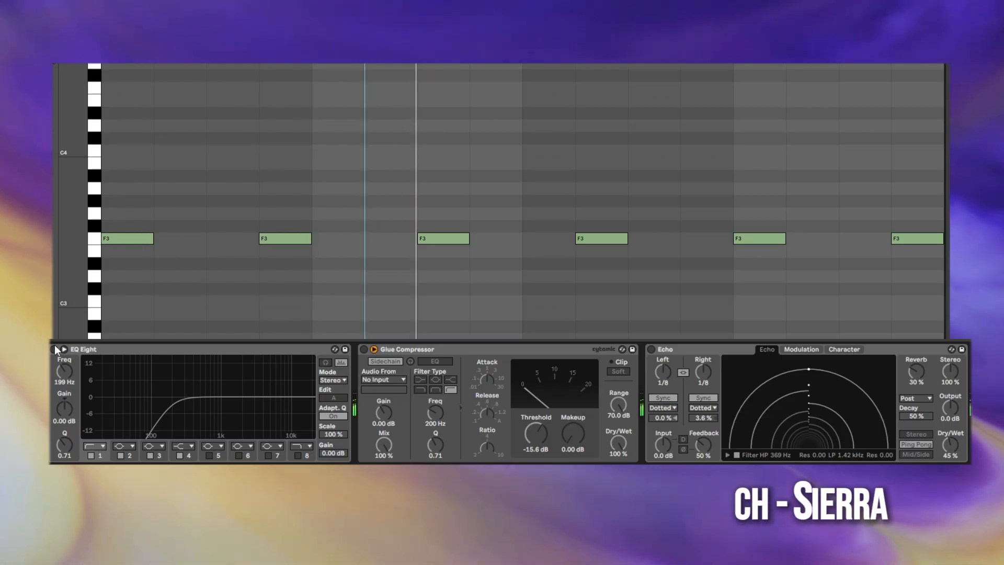
Step: Enable the Glue Compressor with its sidechain fed from Kick, and enable the Echo
{"action": "left_click", "coordinate": [363, 349]}
{"action": "left_click", "coordinate": [383, 379]}
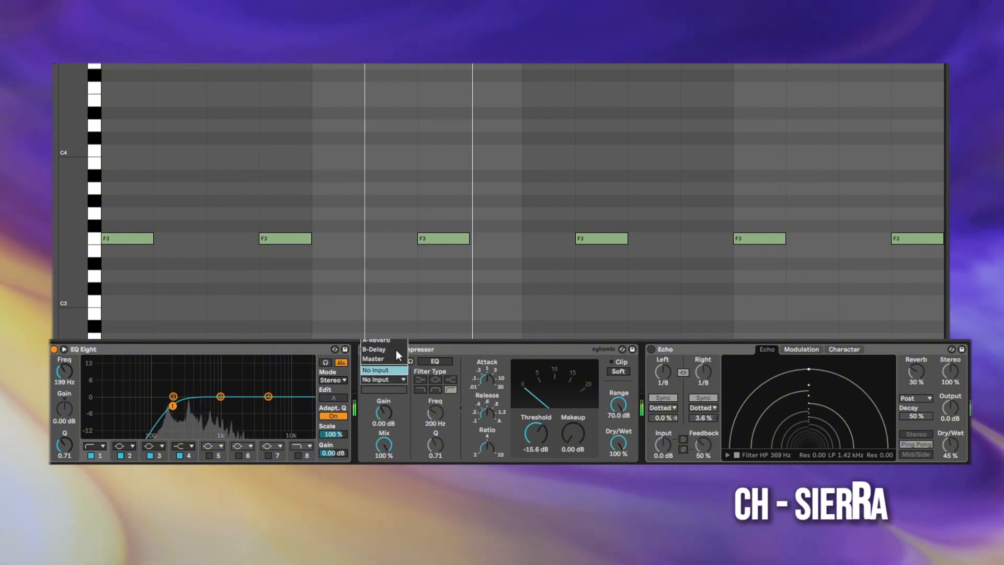
{"action": "left_click", "coordinate": [374, 366]}
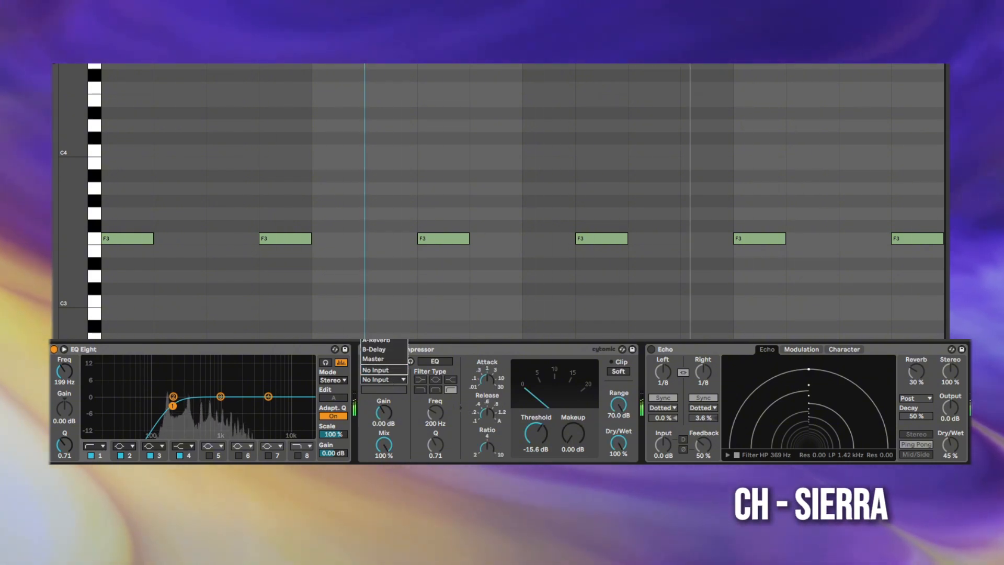
{"action": "left_click", "coordinate": [651, 349]}
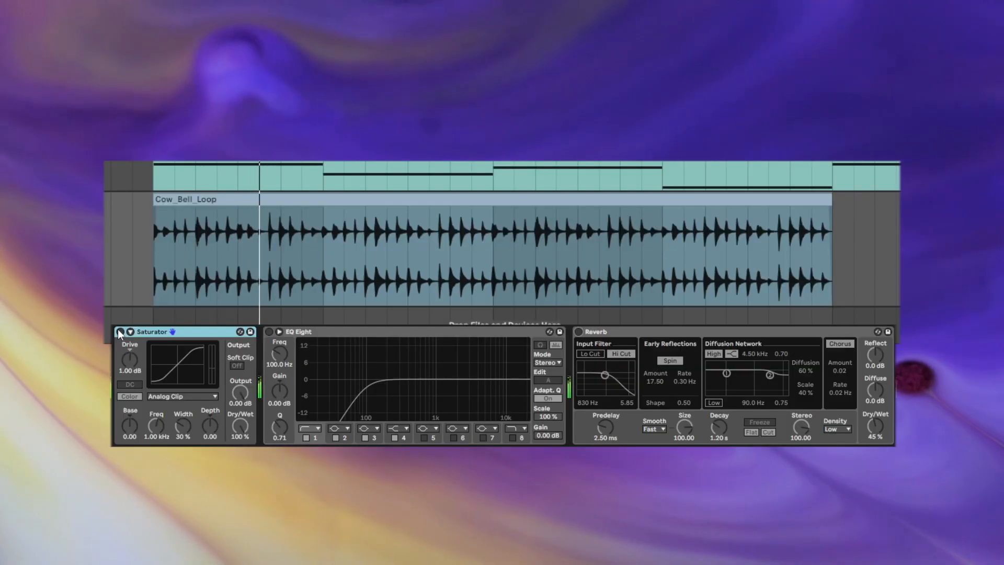
Step: Enable the Saturator, EQ Eight and Reverb on the Cow_Bell_Loop track
{"action": "left_click", "coordinate": [120, 331]}
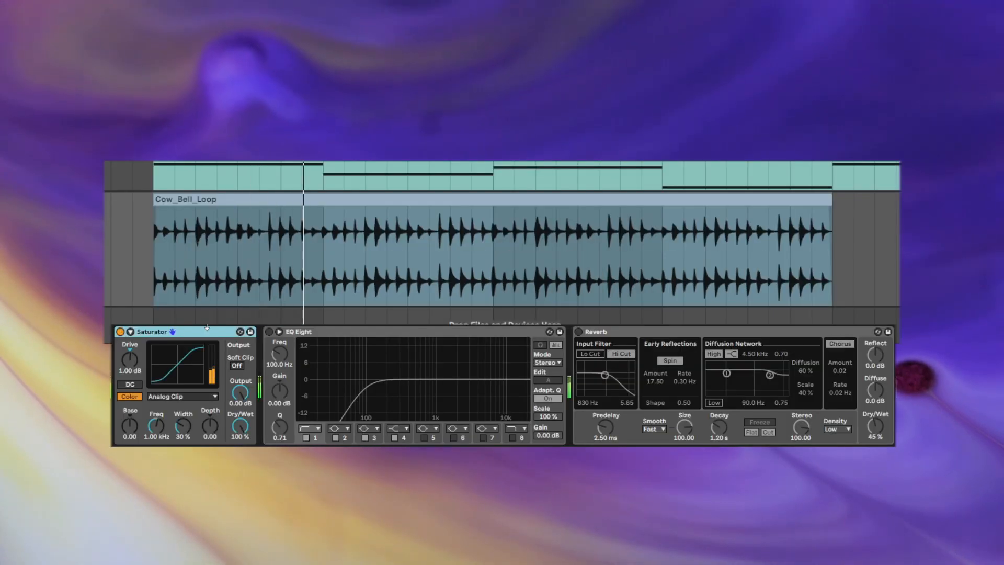
{"action": "left_click", "coordinate": [269, 332]}
{"action": "left_click", "coordinate": [578, 332]}
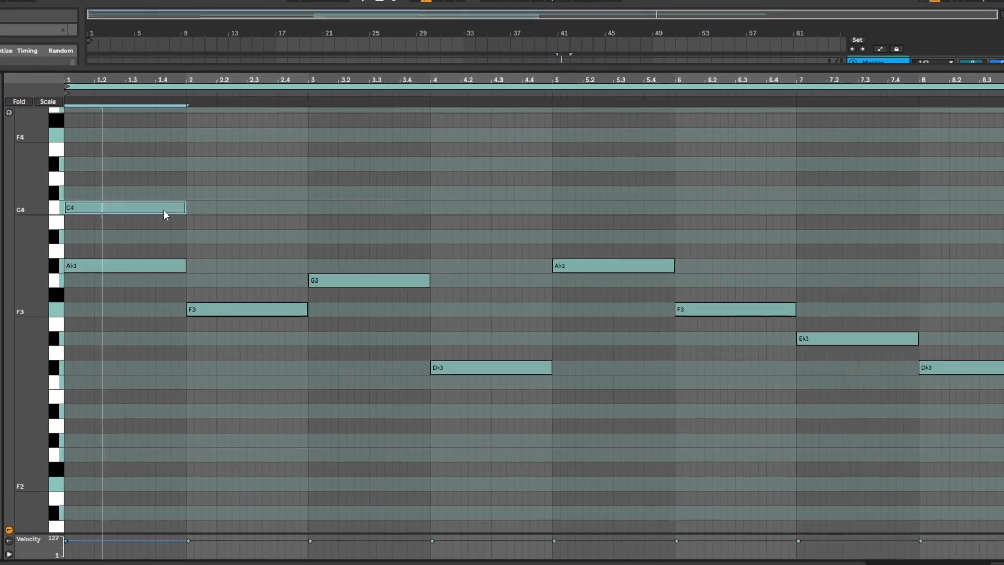
Step: Harmonize the pad's first four bars, adding F3 in bar 1, C4 and Db3 in bar 2, Bb3 in bar 3 and Bb2 in bar 4
{"action": "left_click_drag", "start_coordinate": [136, 267], "coordinate": [136, 311]}
{"action": "left_click_drag", "start_coordinate": [251, 311], "coordinate": [251, 209]}
{"action": "left_click_drag", "start_coordinate": [251, 311], "coordinate": [251, 369]}
{"action": "mouse_move", "coordinate": [387, 282]}
{"action": "left_mouse_down"}
{"action": "mouse_move", "coordinate": [386, 341]}
{"action": "mouse_move", "coordinate": [386, 238]}
{"action": "left_mouse_up"}
{"action": "mouse_move", "coordinate": [495, 369]}
{"action": "left_mouse_down"}
{"action": "mouse_move", "coordinate": [495, 311]}
{"action": "mouse_move", "coordinate": [495, 412]}
{"action": "left_mouse_up"}
{"action": "left_click", "coordinate": [285, 257]}
Step: Add C4 and F3 notes to bar 5 and C4 and Db3 notes to bar 6 of the pad clip
{"action": "left_click_drag", "start_coordinate": [634, 264], "coordinate": [634, 201]}
{"action": "left_click_drag", "start_coordinate": [758, 311], "coordinate": [758, 201]}
{"action": "left_click_drag", "start_coordinate": [634, 264], "coordinate": [633, 312]}
{"action": "left_click_drag", "start_coordinate": [759, 312], "coordinate": [758, 375]}
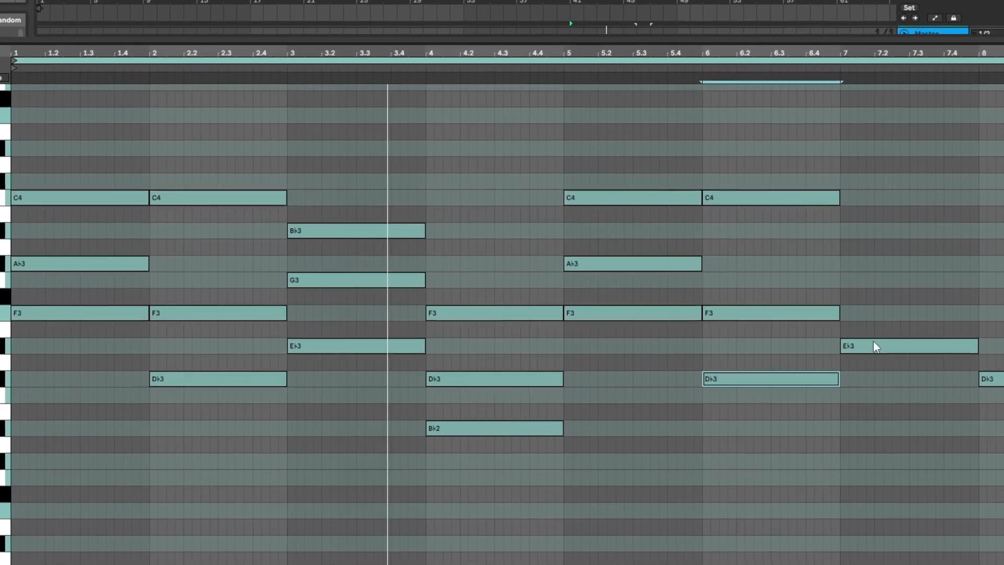
Step: Complete the pad chords with Ab3 and C3 notes in bar 7 and G3 and Bb2 notes in bar 8
{"action": "left_click_drag", "start_coordinate": [867, 343], "coordinate": [868, 264]}
{"action": "left_click_drag", "start_coordinate": [988, 375], "coordinate": [988, 280]}
{"action": "left_click", "coordinate": [803, 251]}
{"action": "left_click_drag", "start_coordinate": [868, 343], "coordinate": [868, 390]}
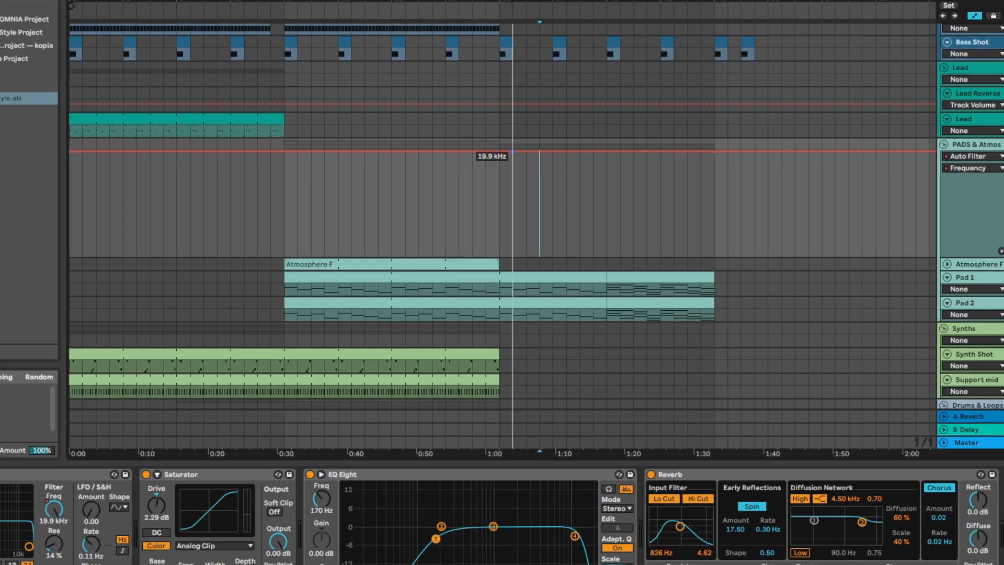
Step: Automate the PADS & Atmos Auto Filter frequency to drop at bar 33 and rise to 1.07 kHz at bar 49, and play it back
{"action": "left_click_drag", "start_coordinate": [513, 152], "coordinate": [500, 217]}
{"action": "left_click_drag", "start_coordinate": [714, 152], "coordinate": [714, 198]}
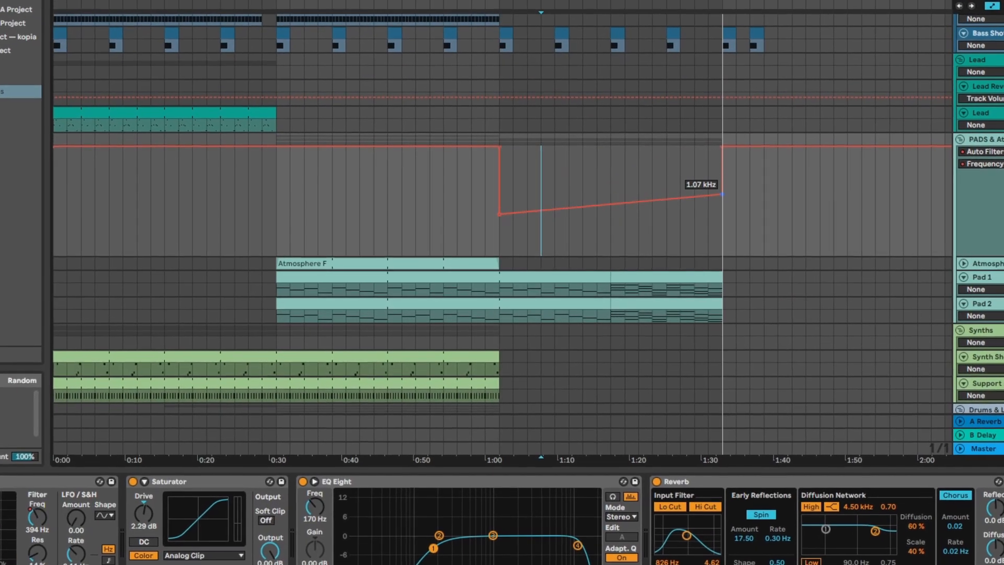
{"action": "left_click", "coordinate": [554, 191]}
{"action": "key", "text": "space"}
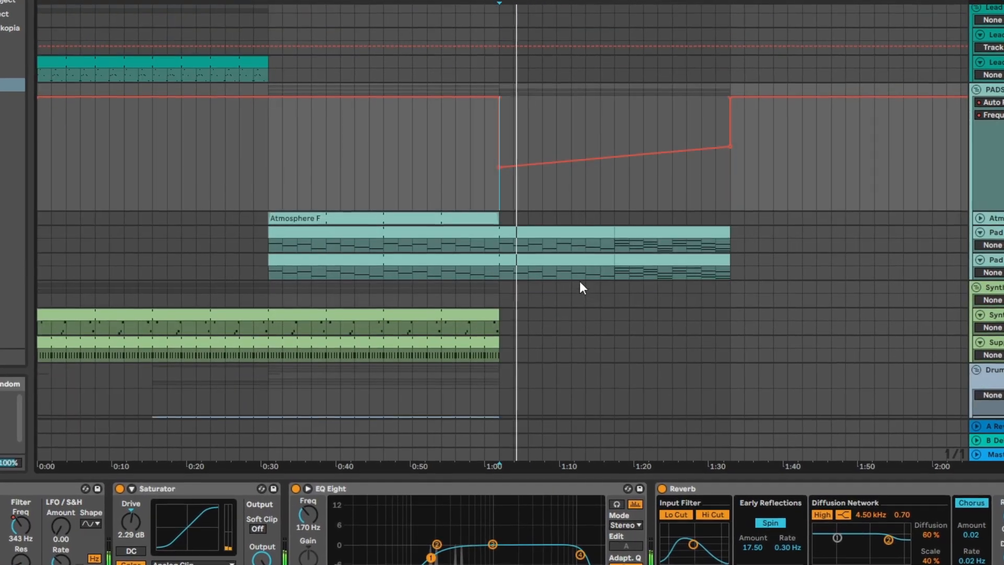
{"action": "left_click", "coordinate": [616, 245]}
{"action": "scroll", "coordinate": [617, 201], "scroll_direction": "down", "scroll_amount": 4}
{"action": "scroll", "coordinate": [627, 196], "scroll_direction": "up", "scroll_amount": 3}
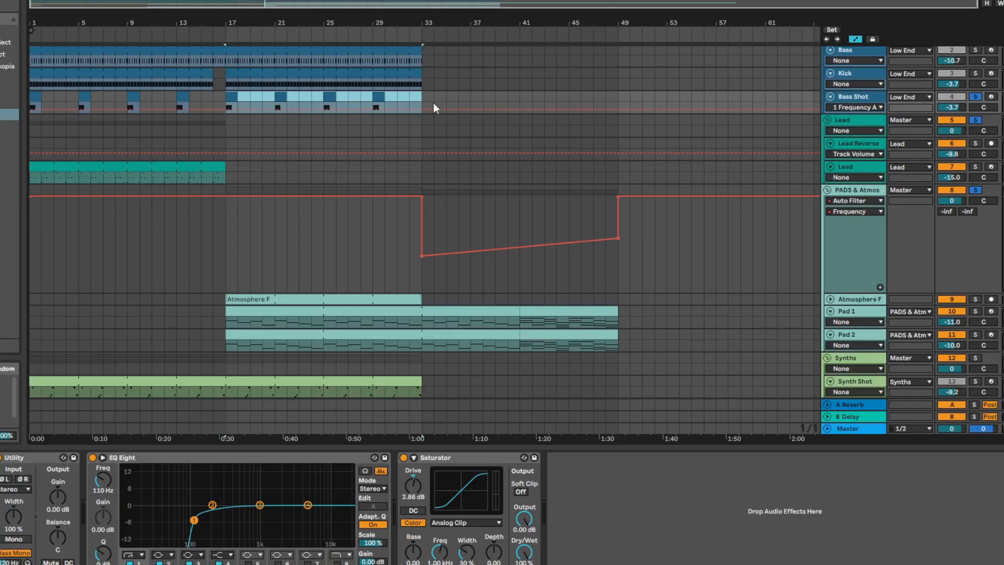
Step: Continue the Bass Shot clips through bar 45 and automate its EQ Eight frequency down to 15.5 Hz from bar 33
{"action": "key", "text": "ctrl+d"}
{"action": "left_click", "coordinate": [425, 95]}
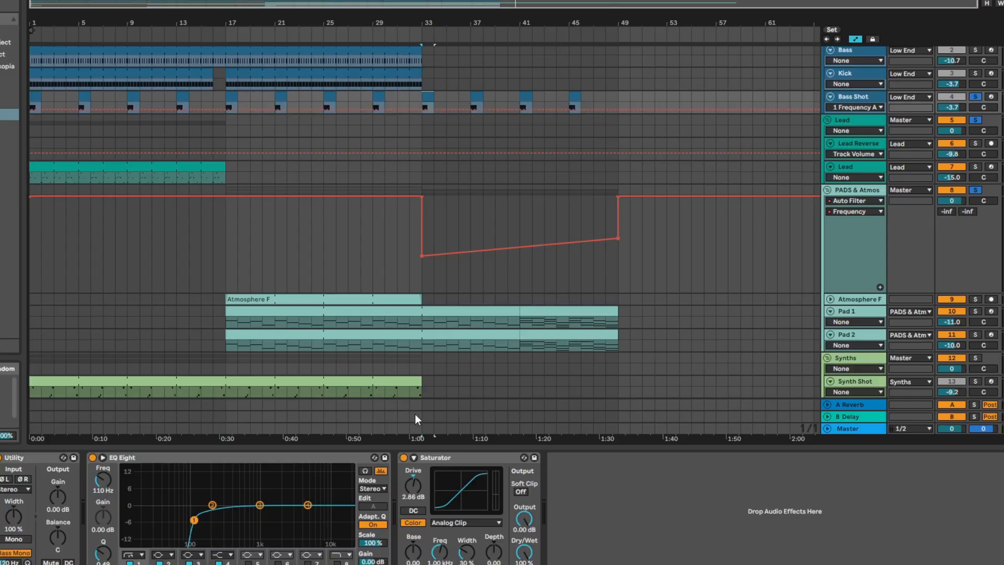
{"action": "right_click", "coordinate": [113, 484]}
{"action": "left_click", "coordinate": [116, 487]}
{"action": "scroll", "coordinate": [451, 129], "scroll_direction": "up", "scroll_amount": 4}
{"action": "scroll", "coordinate": [435, 105], "scroll_direction": "down", "scroll_amount": 1}
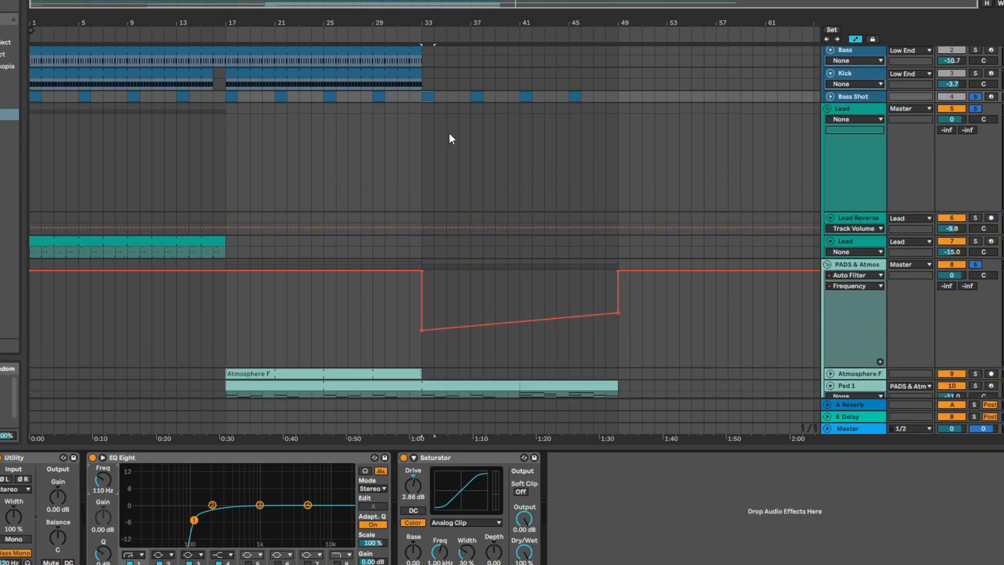
{"action": "scroll", "coordinate": [450, 133], "scroll_direction": "down", "scroll_amount": 3}
{"action": "scroll", "coordinate": [450, 97], "scroll_direction": "up", "scroll_amount": 4}
{"action": "left_click_drag", "start_coordinate": [425, 155], "coordinate": [423, 171]}
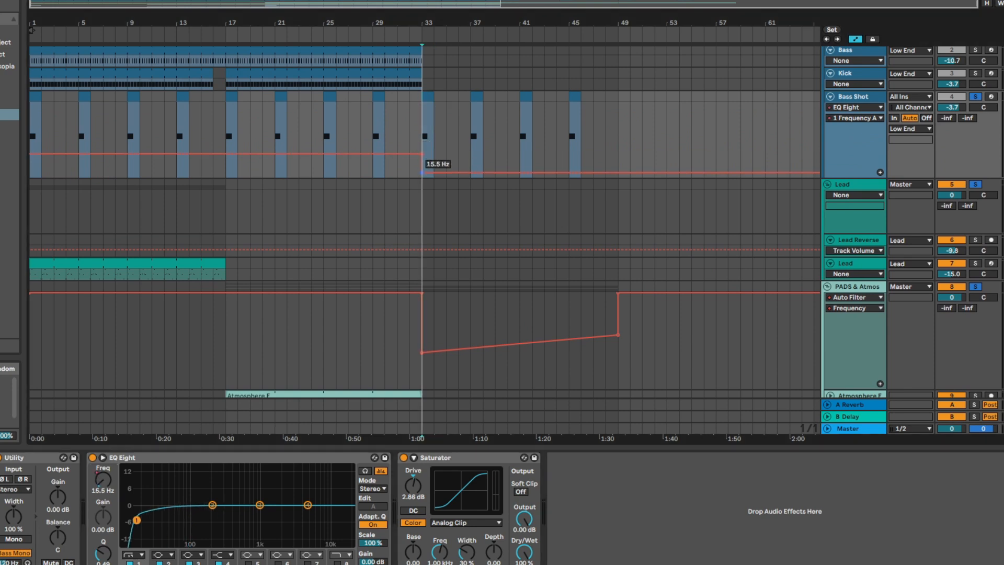
{"action": "key", "text": "space"}
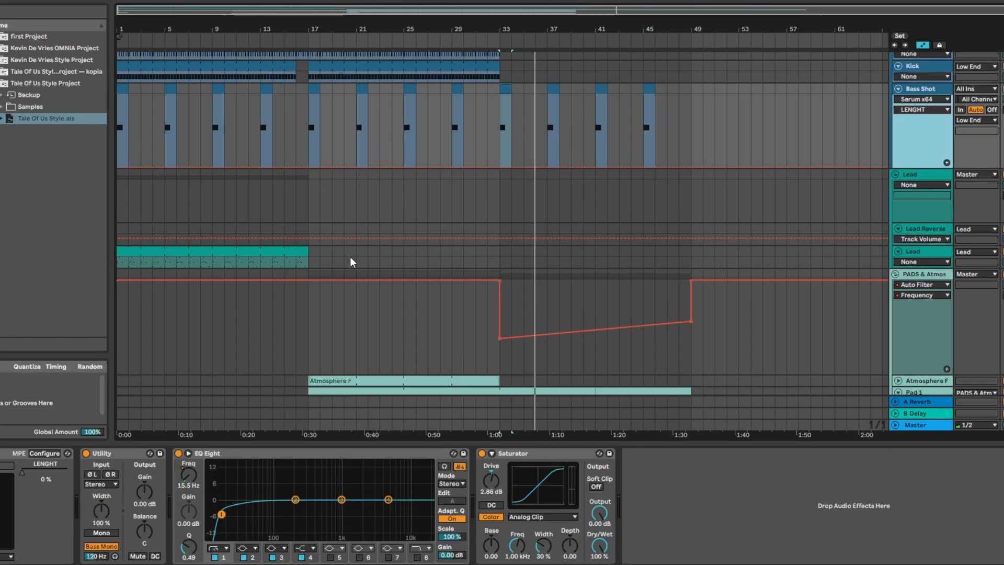
Step: Copy the Lead clips to bar 41 and trim the copy to end at bar 49
{"action": "left_click", "coordinate": [283, 251]}
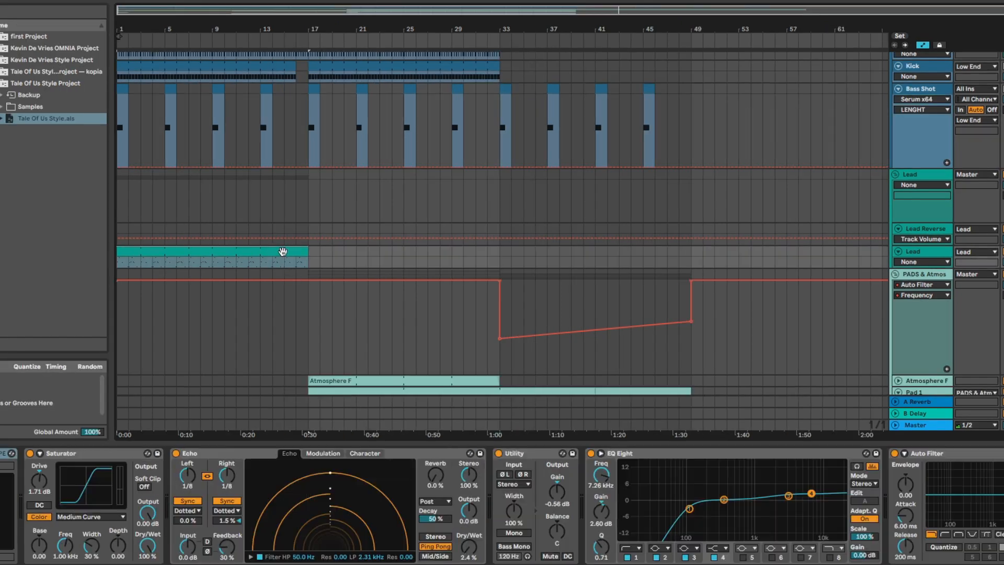
{"action": "left_click", "coordinate": [602, 253]}
{"action": "key", "text": "ctrl+v"}
{"action": "left_click_drag", "start_coordinate": [784, 258], "coordinate": [717, 259]}
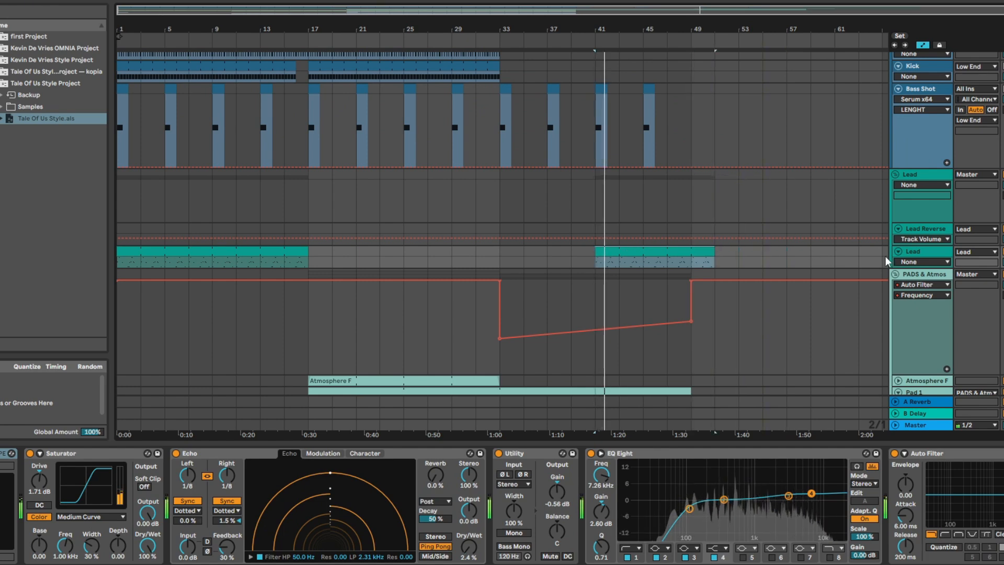
{"action": "left_click", "coordinate": [930, 254]}
{"action": "left_click", "coordinate": [940, 175]}
{"action": "left_click", "coordinate": [933, 252]}
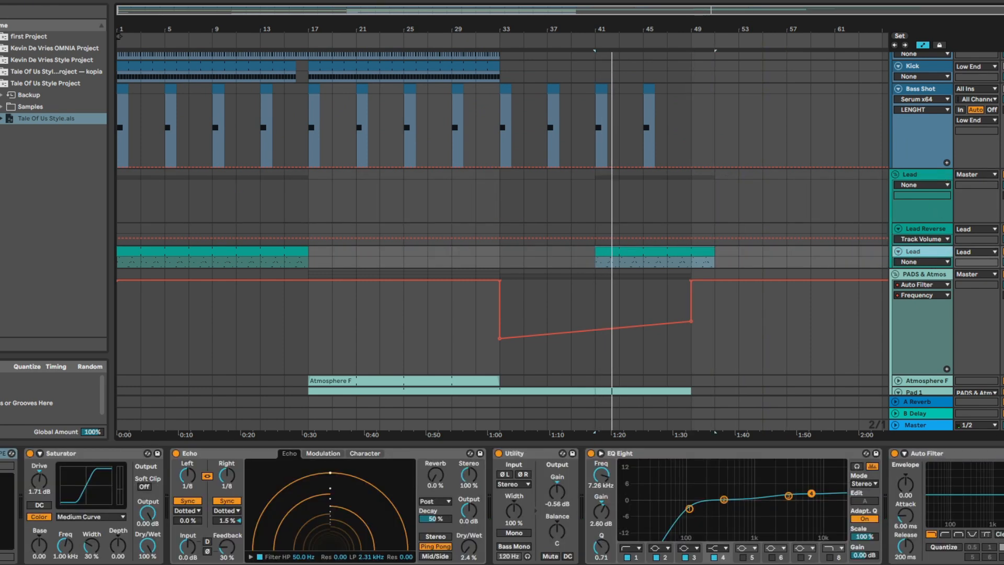
{"action": "left_click_drag", "start_coordinate": [714, 251], "coordinate": [691, 251]}
Step: Automate the Lead's Auto Filter frequency to rise from about 477 Hz at bar 41 to about 3.19 kHz at bar 49
{"action": "left_click_drag", "start_coordinate": [595, 258], "coordinate": [595, 295]}
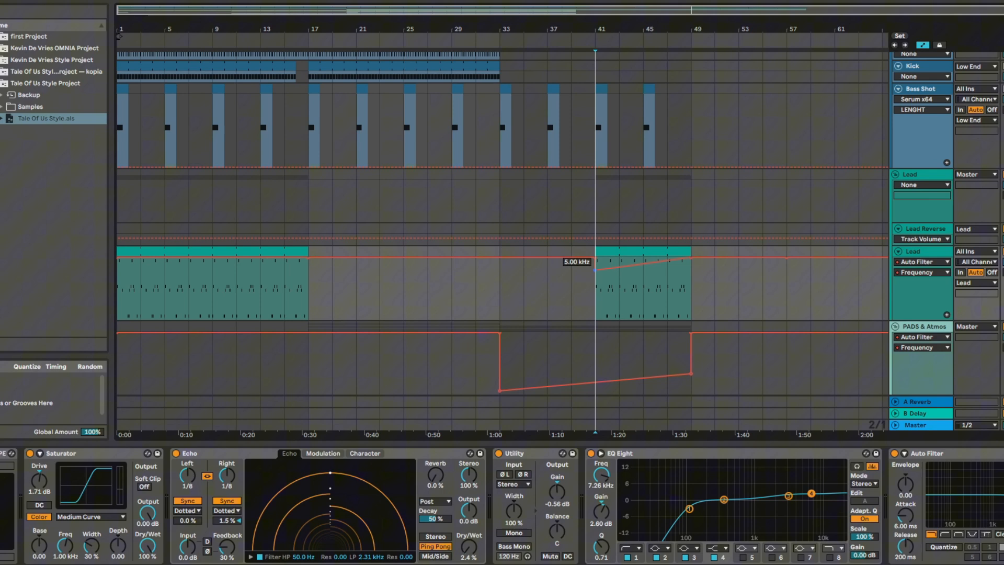
{"action": "key", "text": "space"}
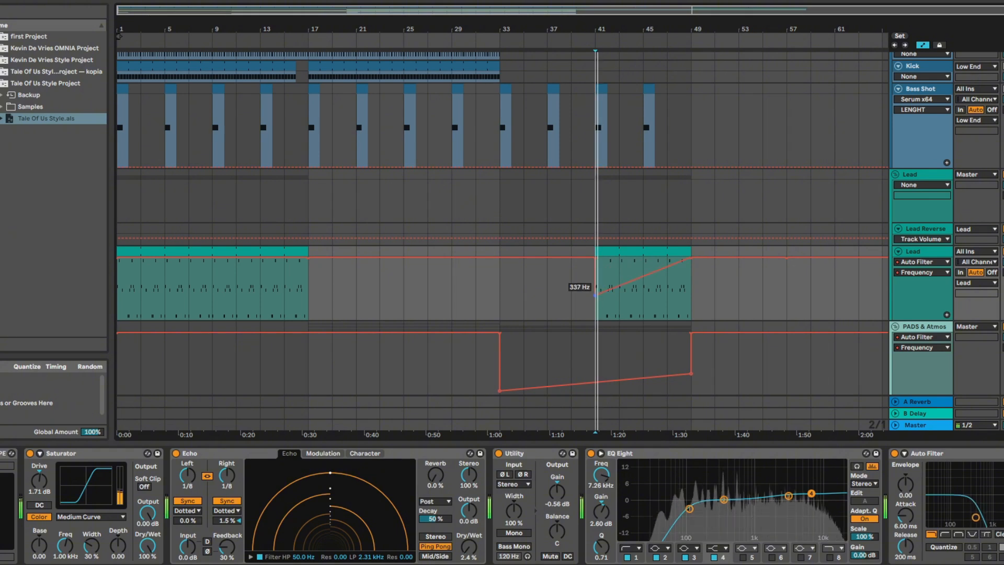
{"action": "left_click_drag", "start_coordinate": [691, 258], "coordinate": [691, 278]}
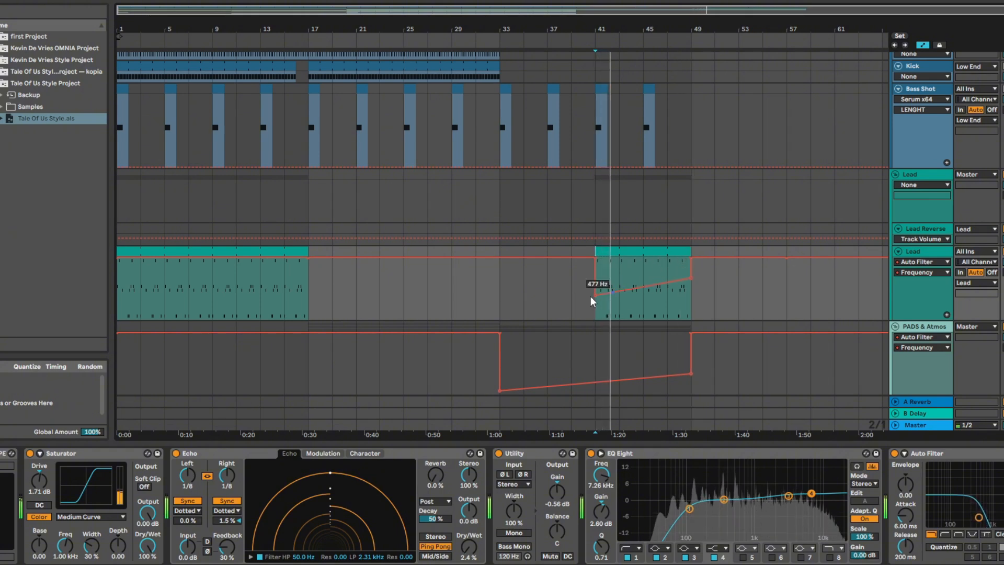
{"action": "left_click_drag", "start_coordinate": [595, 295], "coordinate": [595, 291]}
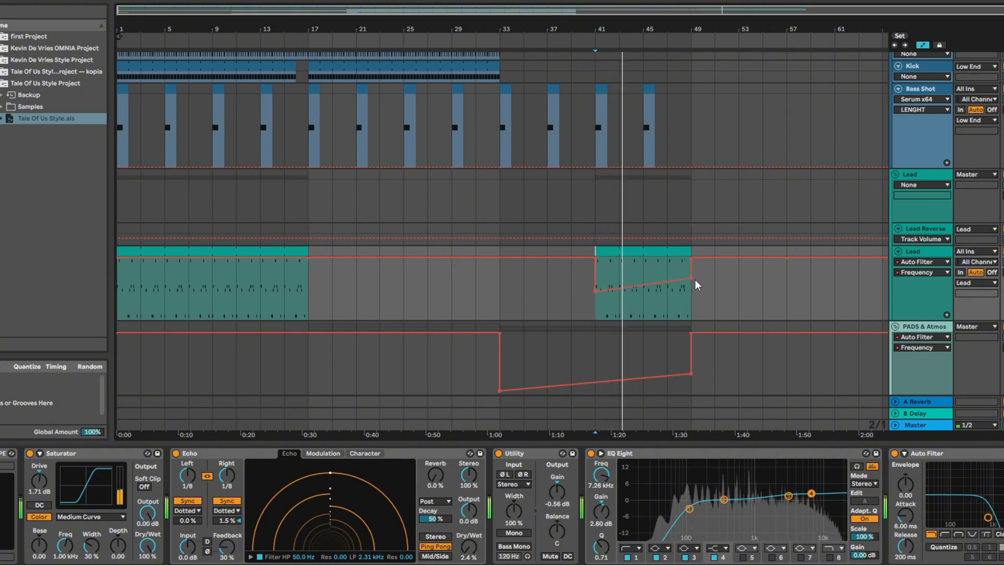
{"action": "left_click_drag", "start_coordinate": [691, 278], "coordinate": [691, 275]}
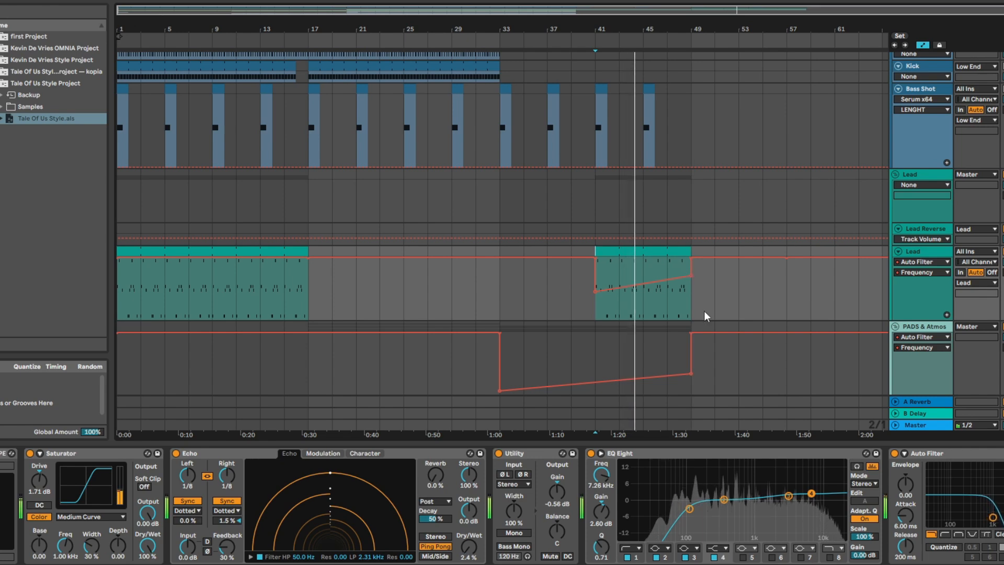
{"action": "scroll", "coordinate": [711, 322], "scroll_direction": "down", "scroll_amount": 1}
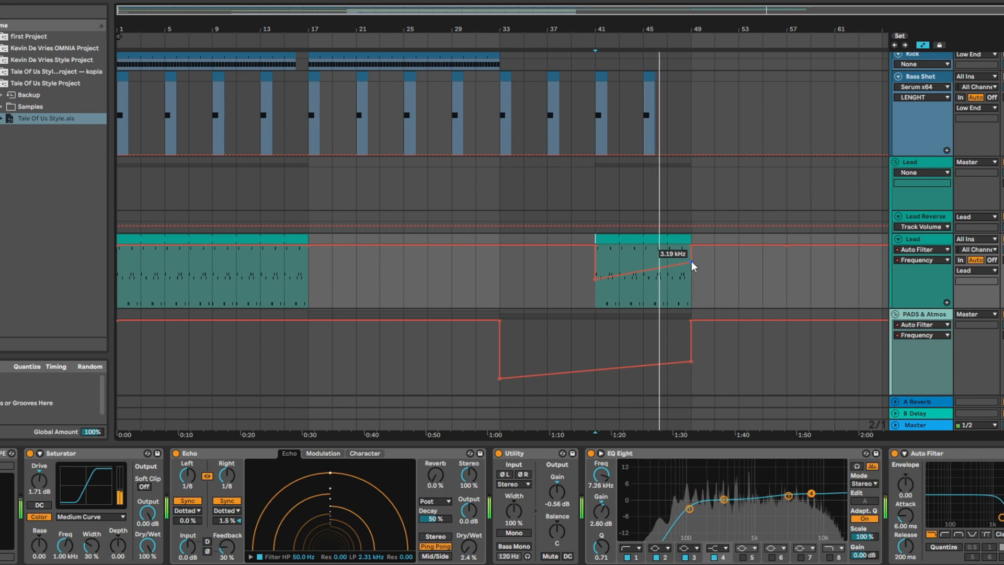
Step: Copy the Bass Shot clip to bars 49 and 51
{"action": "left_click", "coordinate": [647, 74]}
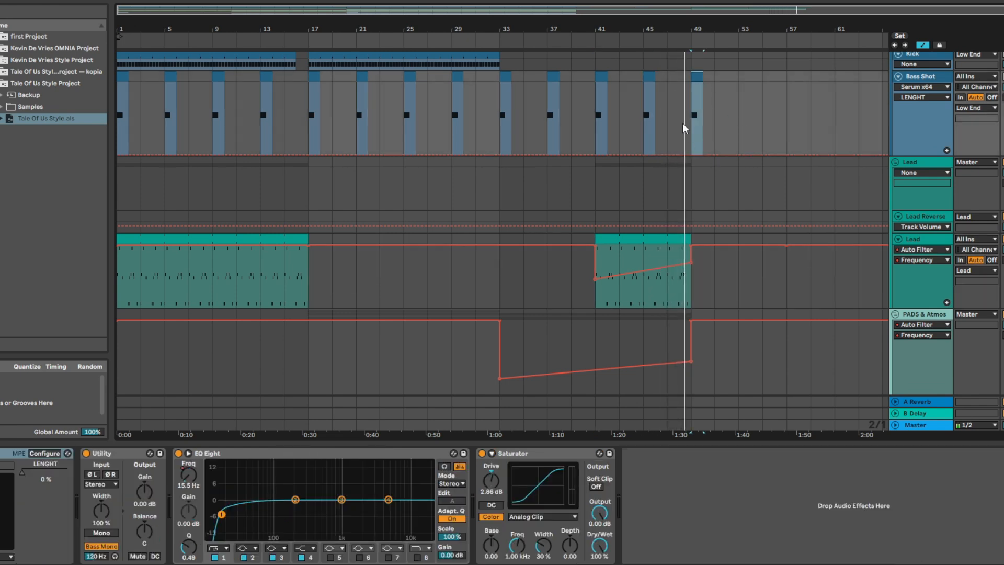
{"action": "left_click", "coordinate": [714, 77]}
{"action": "key", "text": "ctrl+v"}
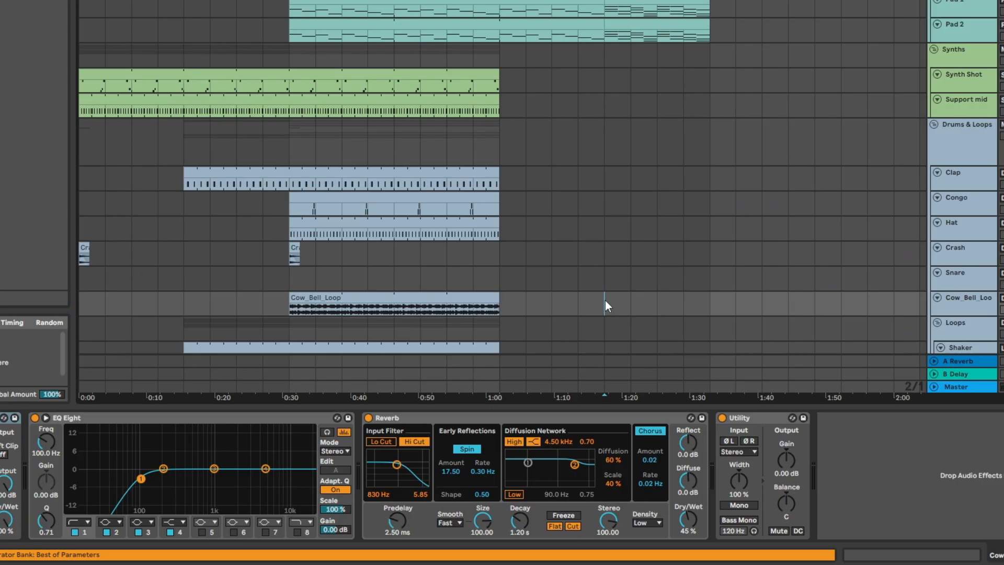
Step: Paste the Cow_Bell_Loop clip at bar 41 and trim it to end at bar 49
{"action": "key", "text": "ctrl+v"}
{"action": "key", "text": "space"}
{"action": "left_click_drag", "start_coordinate": [815, 297], "coordinate": [709, 297]}
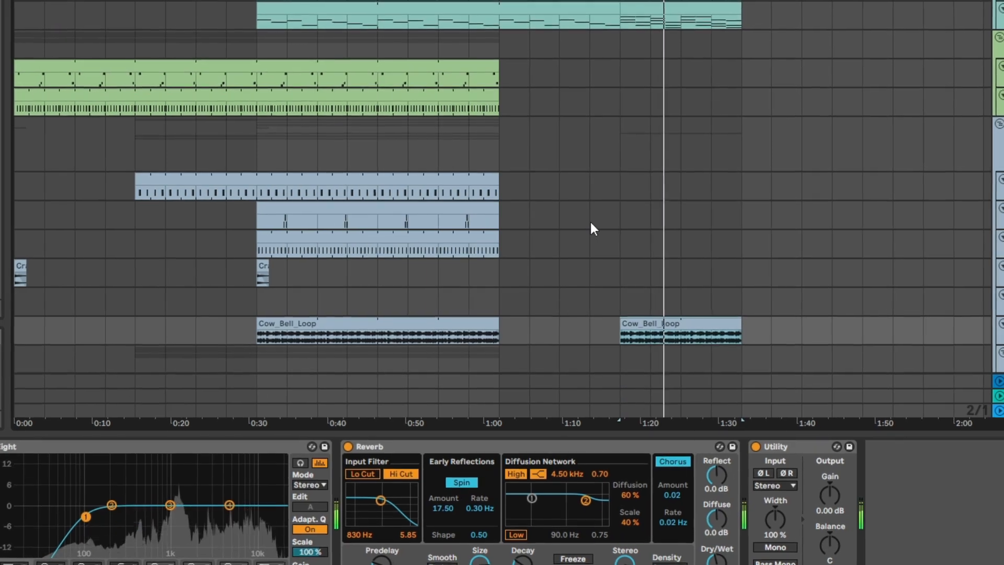
Step: Play the breakdown from bar 33 with the Downfilter and UpFilter effects
{"action": "scroll", "coordinate": [606, 225], "scroll_direction": "up", "scroll_amount": 5}
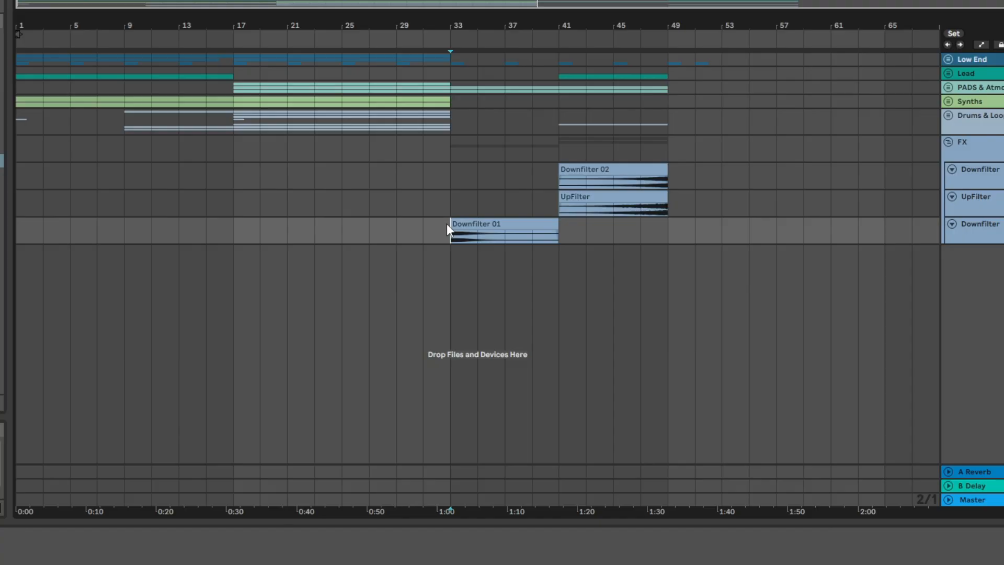
{"action": "key", "text": "space"}
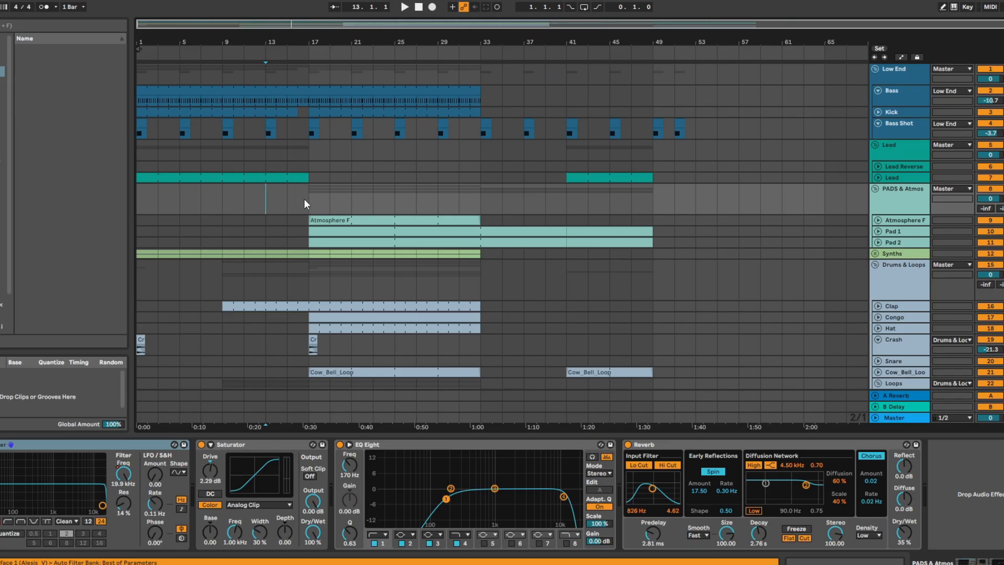
Step: Extend the Bass and Kick clips back to bar 1 for the extended mix intro
{"action": "left_click_drag", "start_coordinate": [304, 199], "coordinate": [138, 206]}
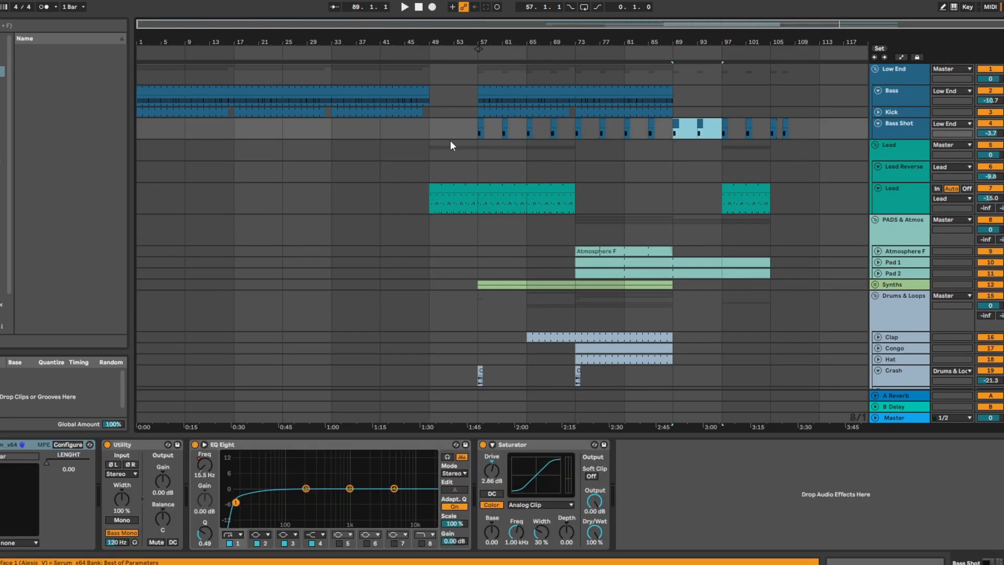
Step: Copy the Clap, Crash and Bass Shot clips into bars 17 to 49 and the cowbell, loop, Atmosphere F and pad clips into bars 33 to 49
{"action": "left_click_drag", "start_coordinate": [450, 134], "coordinate": [579, 134]}
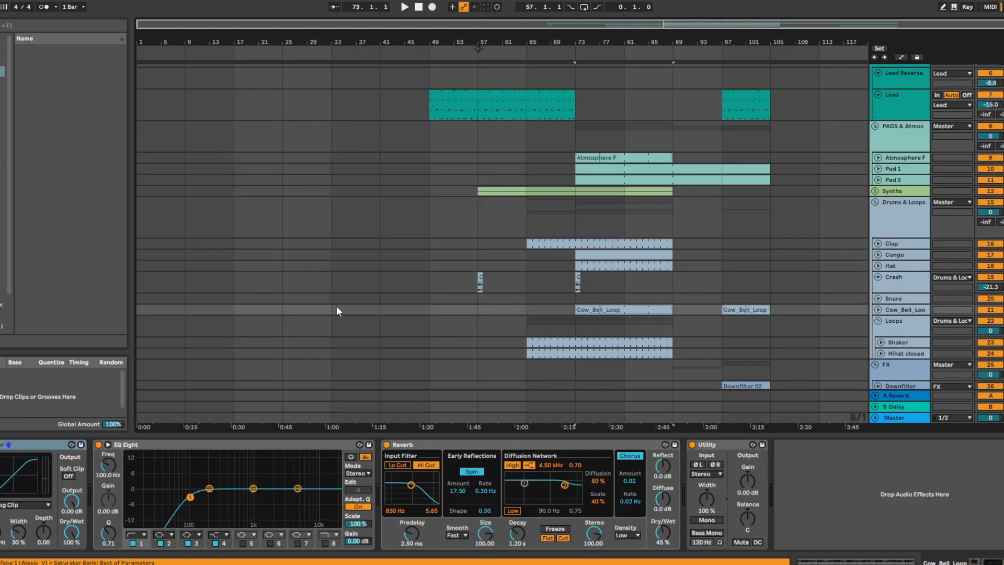
{"action": "left_click_drag", "start_coordinate": [355, 224], "coordinate": [374, 224]}
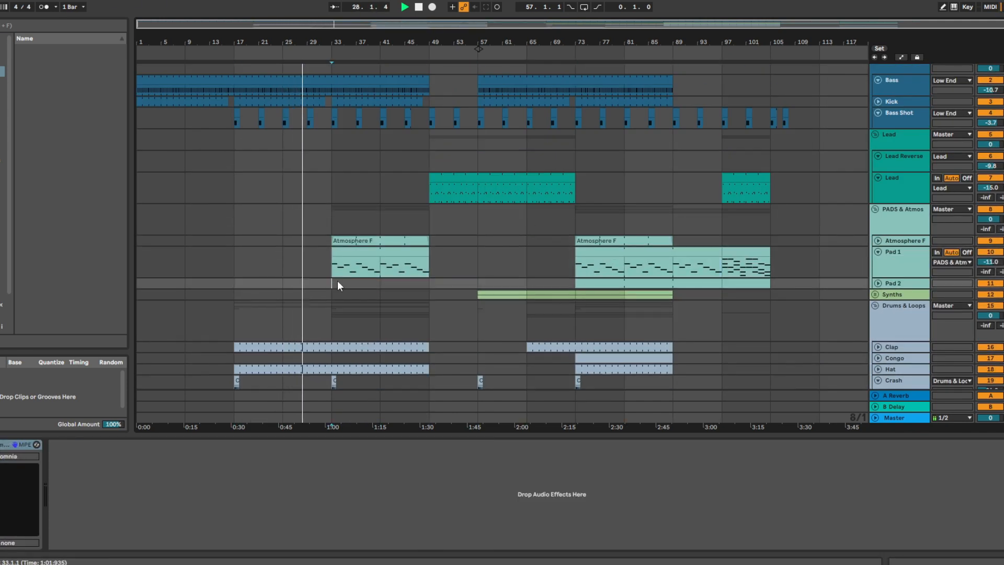
{"action": "left_click", "coordinate": [331, 168]}
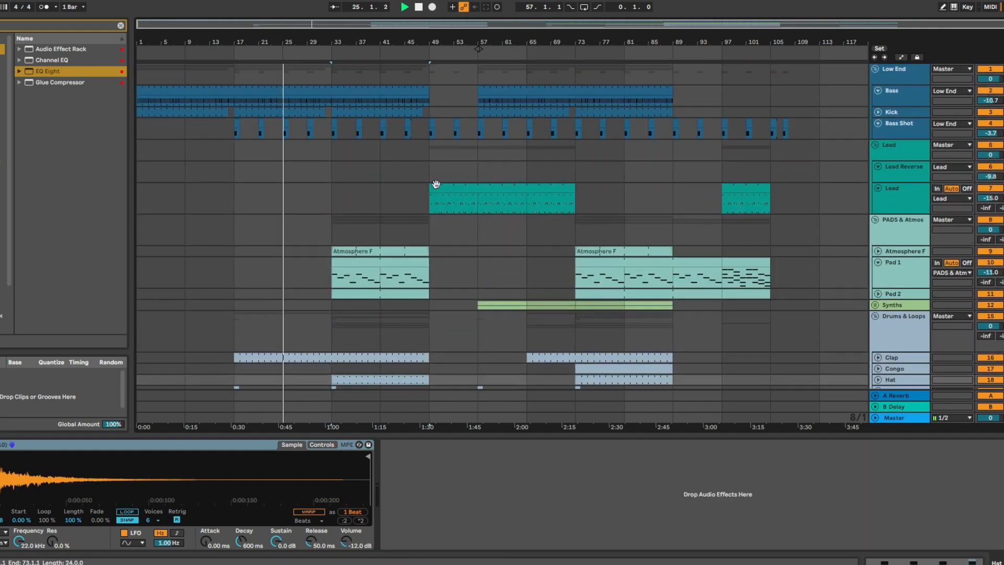
Step: Copy the Synth Shot and Support mid clips into the section before bar 49, and the Downfilter 02 and UpFilter clips to bars 41 and 81
{"action": "left_click", "coordinate": [899, 126]}
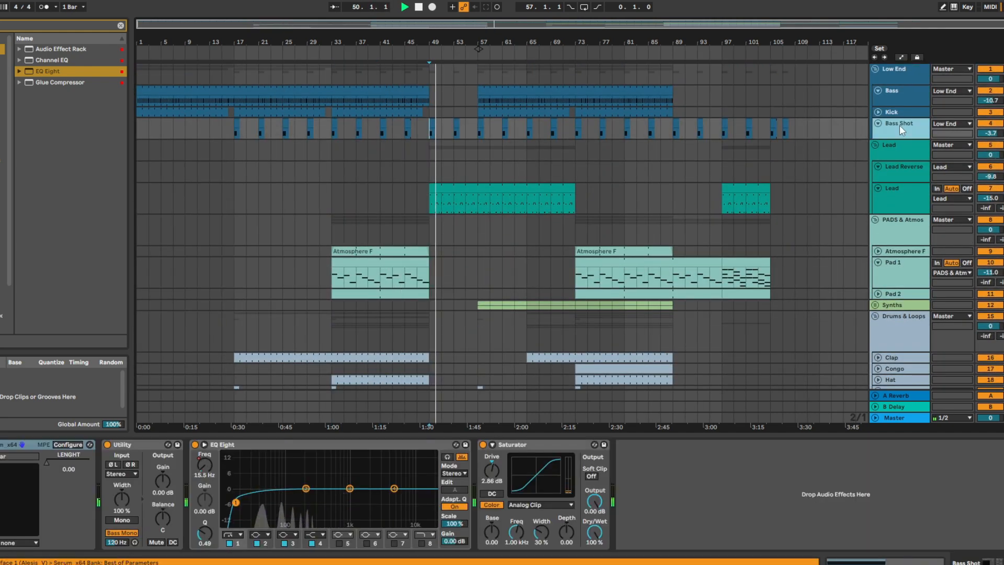
{"action": "scroll", "coordinate": [534, 177], "scroll_direction": "down", "scroll_amount": 3}
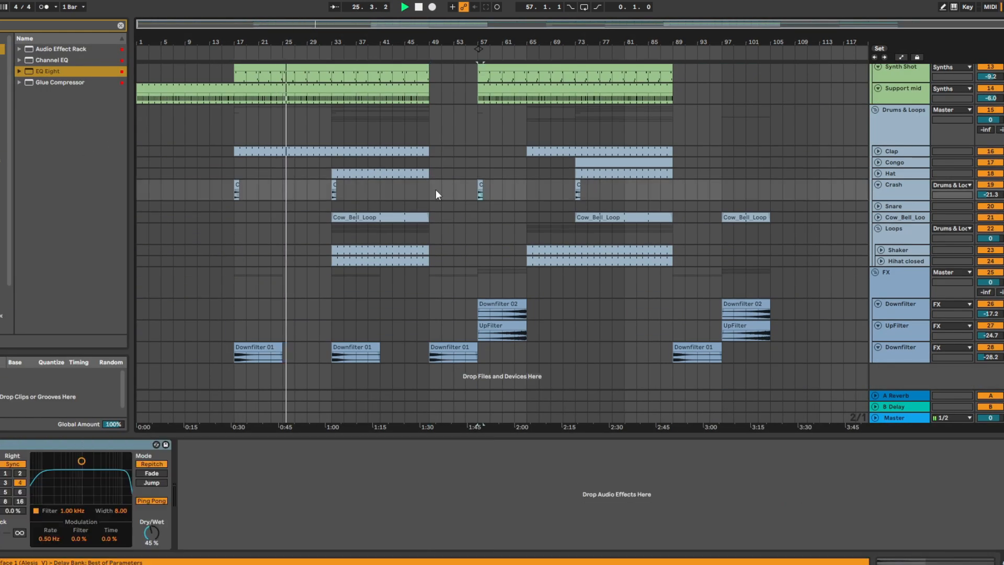
{"action": "left_click", "coordinate": [488, 315]}
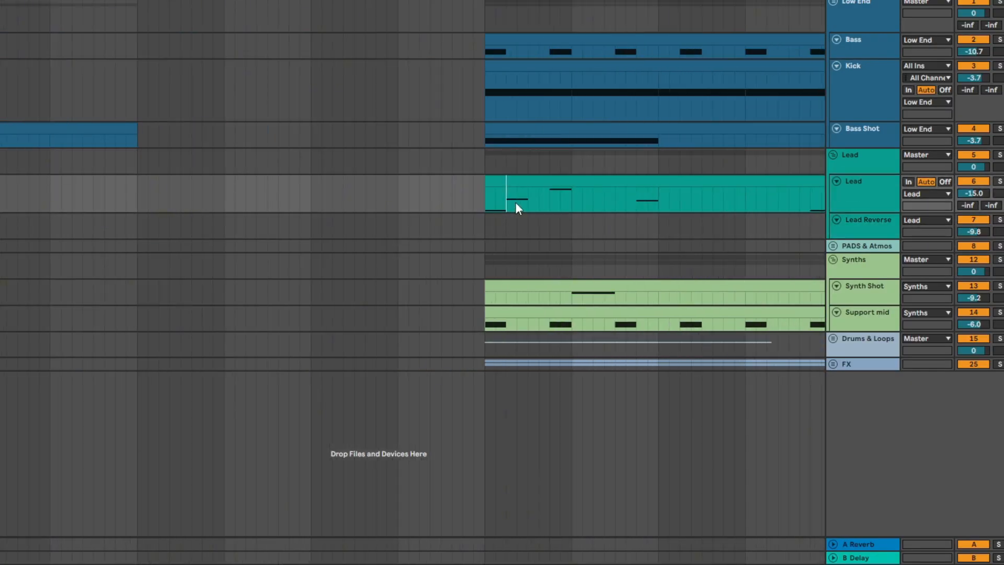
Step: Enlarge the Lead Reverse track and route its audio input from the Lead track, Post Mixer, with monitoring set to In
{"action": "left_click", "coordinate": [487, 202]}
{"action": "left_click_drag", "start_coordinate": [928, 239], "coordinate": [929, 287]}
{"action": "left_click", "coordinate": [924, 220]}
{"action": "left_click", "coordinate": [939, 318]}
Step: Isolate the first note of the Lead clip for recording onto Lead Reverse, and deactivate the remaining Lead clip
{"action": "left_click_drag", "start_coordinate": [669, 202], "coordinate": [506, 201]}
{"action": "key", "text": "Delete"}
{"action": "left_click", "coordinate": [868, 233]}
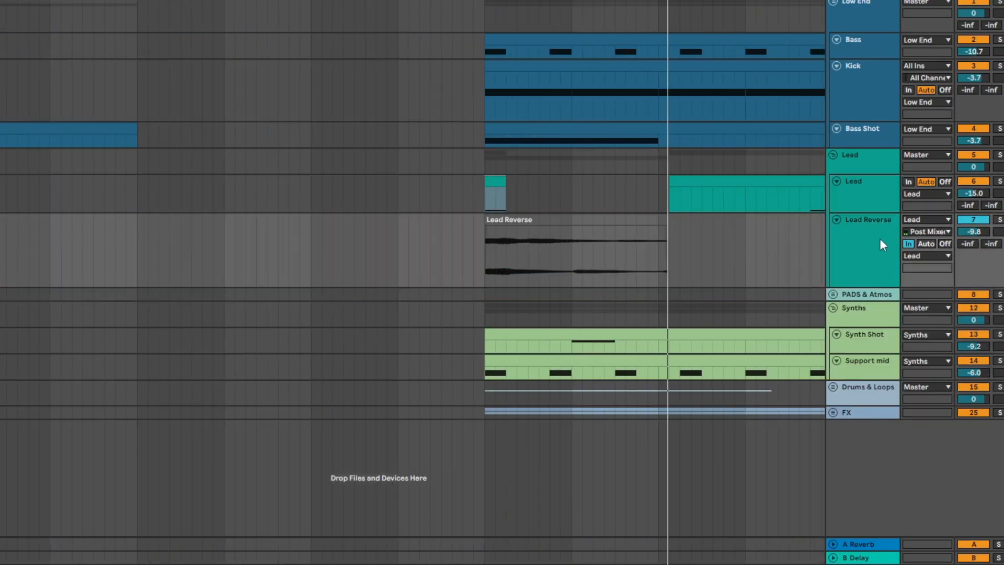
{"action": "left_click", "coordinate": [784, 193]}
{"action": "key", "text": "0"}
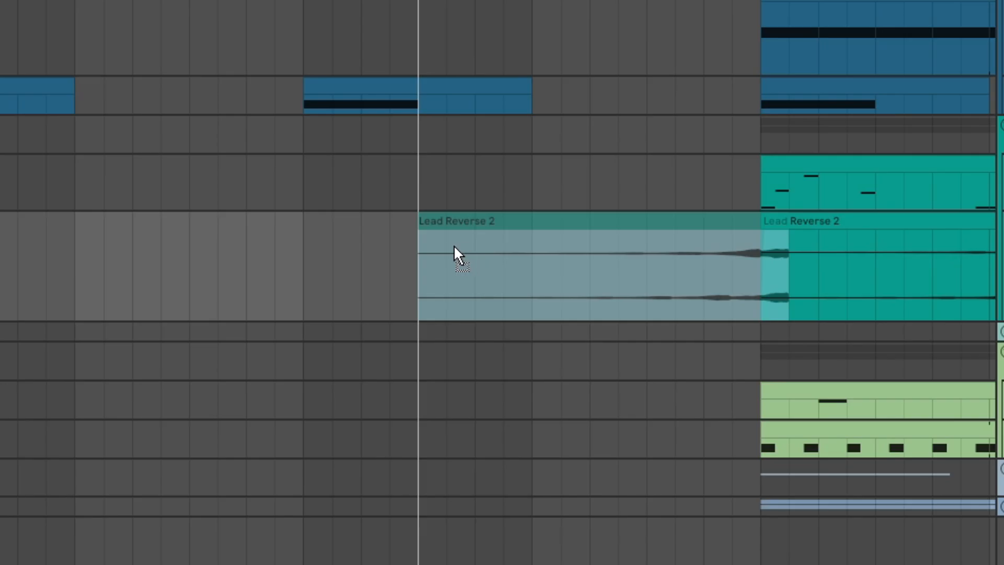
Step: Trim the reversed Lead Reverse clip to end where the final Lead section starts, and place a copy leading into bar 57
{"action": "left_click", "coordinate": [503, 284]}
{"action": "key", "text": "space"}
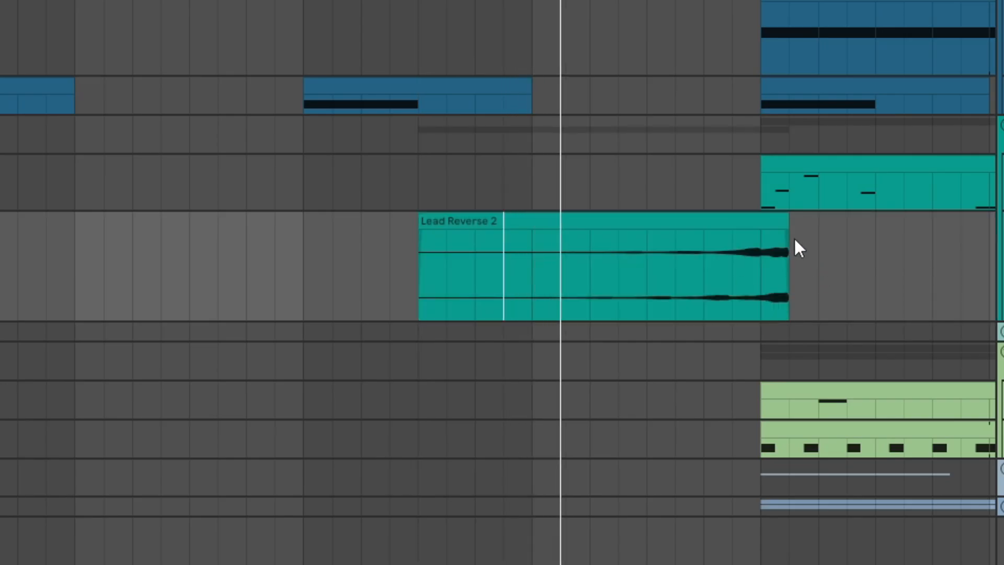
{"action": "left_click_drag", "start_coordinate": [788, 221], "coordinate": [760, 221]}
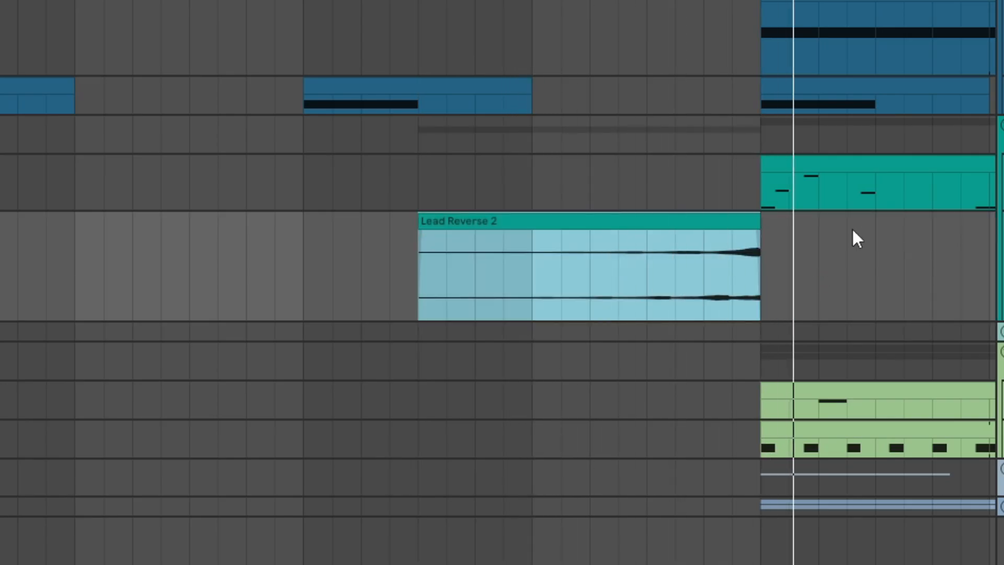
{"action": "key", "text": "x"}
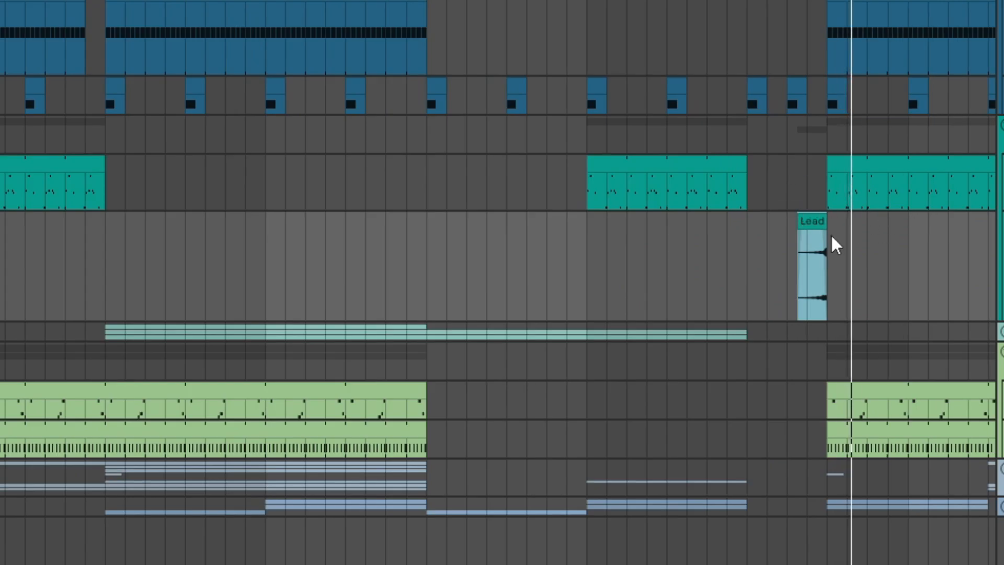
{"action": "key", "text": "minus"}
{"action": "left_click", "coordinate": [161, 223]}
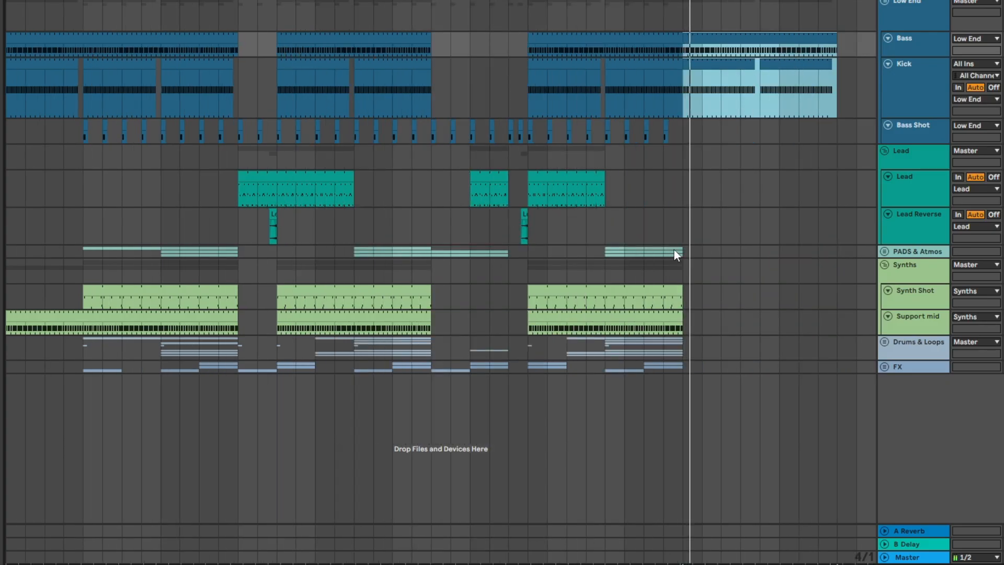
Step: Expand the PADS & Atmos group and duplicate the Atmosphere F, Pad 1 and Pad 2 clips into bars 141 to 157
{"action": "double_click", "coordinate": [674, 249]}
{"action": "left_click", "coordinate": [659, 277]}
{"action": "left_click", "coordinate": [645, 299], "text": "shift"}
{"action": "key", "text": "ctrl+d"}
Step: Duplicate the Synth Shot and Support mid clips after bar 141 and trim the Synth Shot copy to end at bar 157
{"action": "left_click", "coordinate": [676, 344]}
{"action": "key", "text": "ctrl+d"}
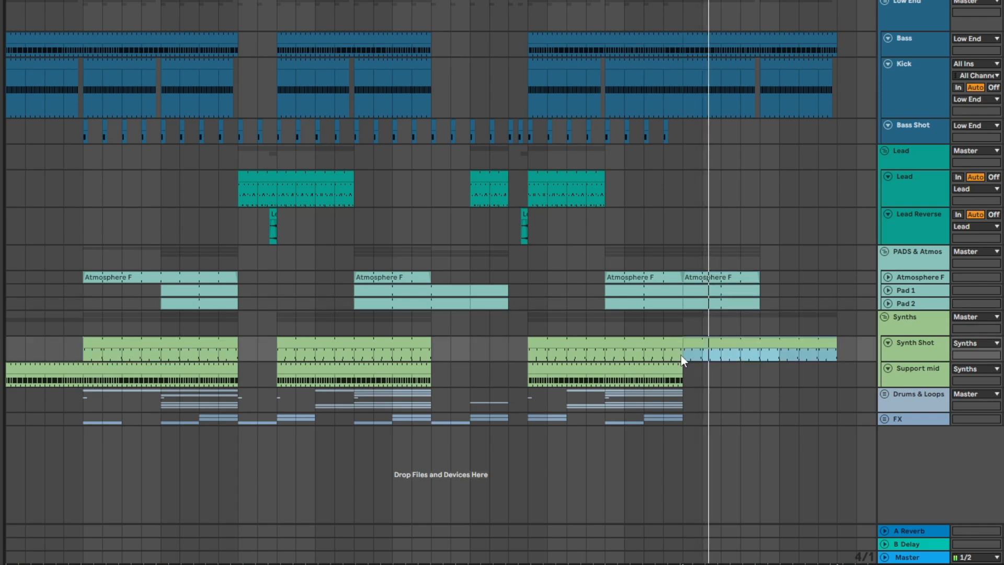
{"action": "left_click", "coordinate": [679, 367]}
{"action": "key", "text": "ctrl+d"}
{"action": "left_click_drag", "start_coordinate": [836, 342], "coordinate": [759, 342]}
Step: Expand the Drums & Loops group and select its clips between bars 125 and 141
{"action": "double_click", "coordinate": [682, 403]}
{"action": "left_click_drag", "start_coordinate": [683, 443], "coordinate": [603, 492]}
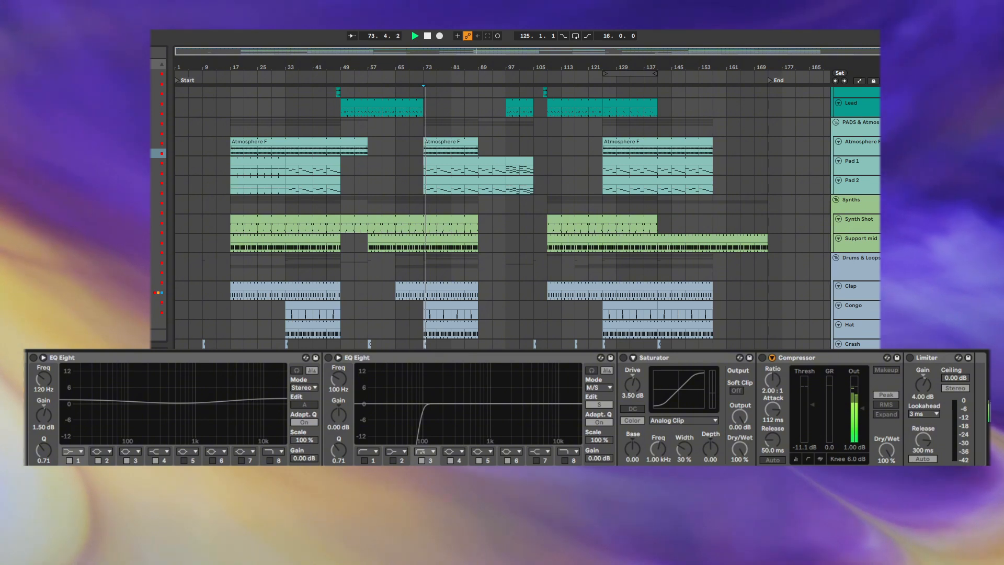
Step: Enable both EQ Eight devices, the Saturator, the Compressor and the Limiter one after another during playback
{"action": "left_click", "coordinate": [34, 357]}
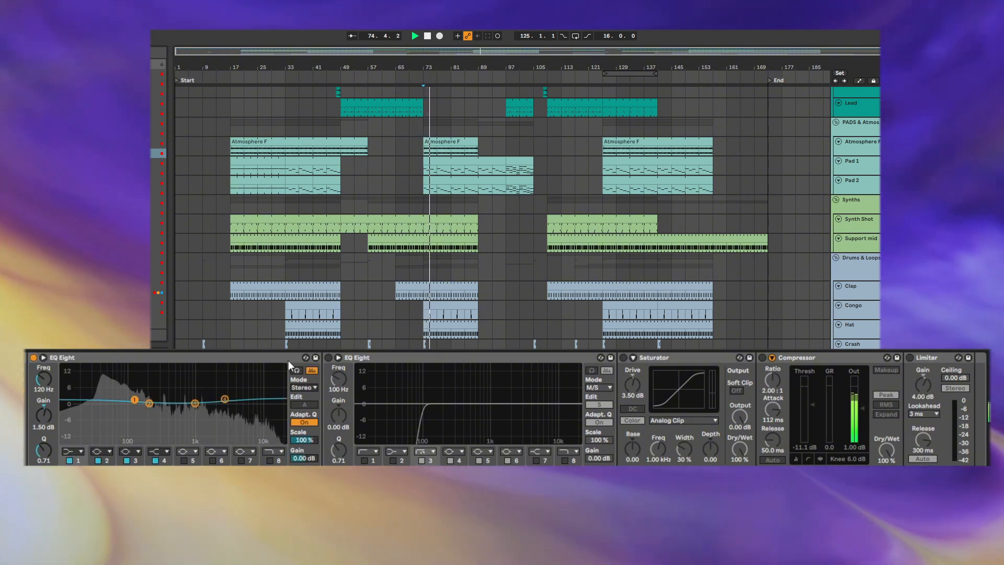
{"action": "left_click", "coordinate": [329, 358]}
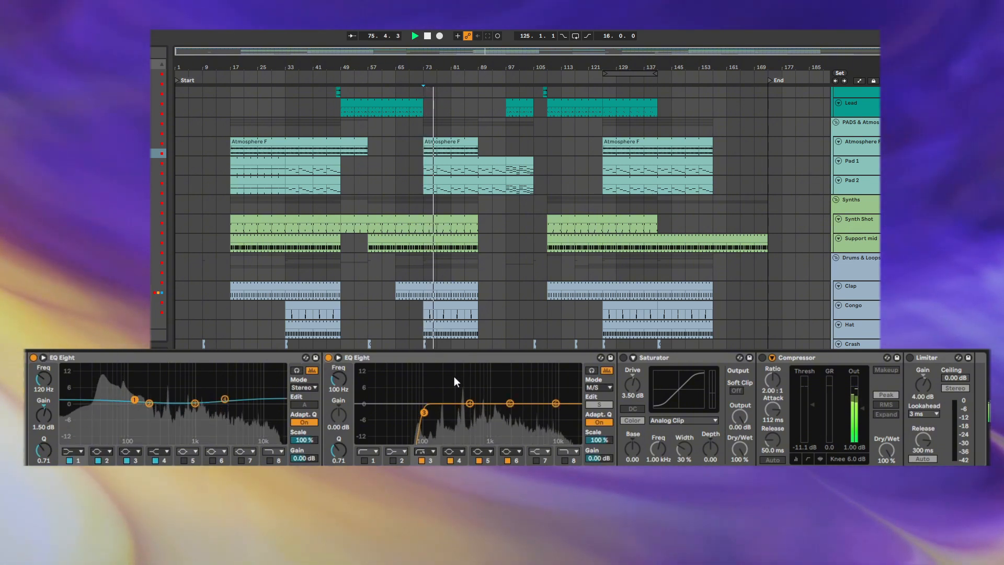
{"action": "left_click", "coordinate": [623, 358]}
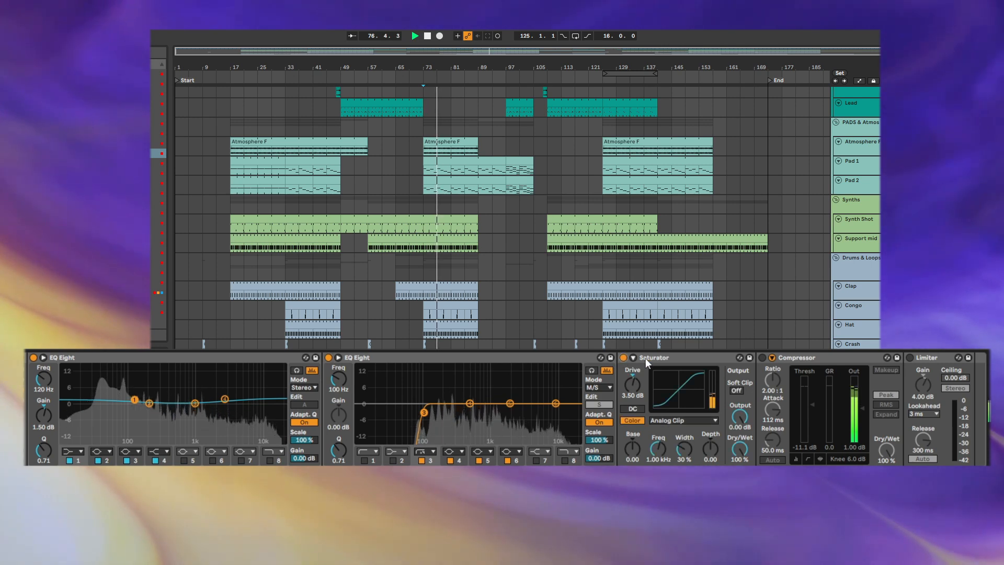
{"action": "left_click", "coordinate": [761, 358]}
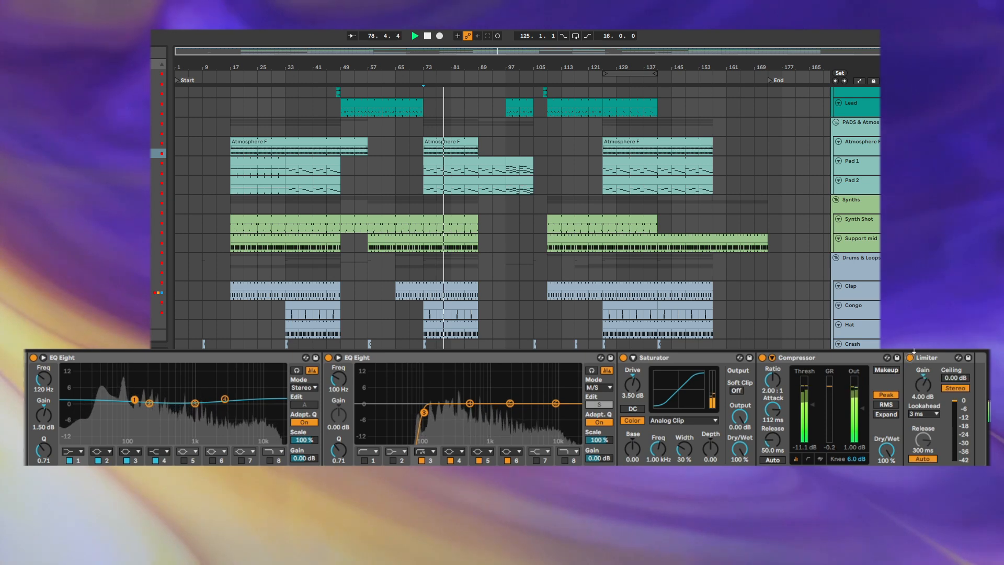
{"action": "left_click", "coordinate": [910, 357]}
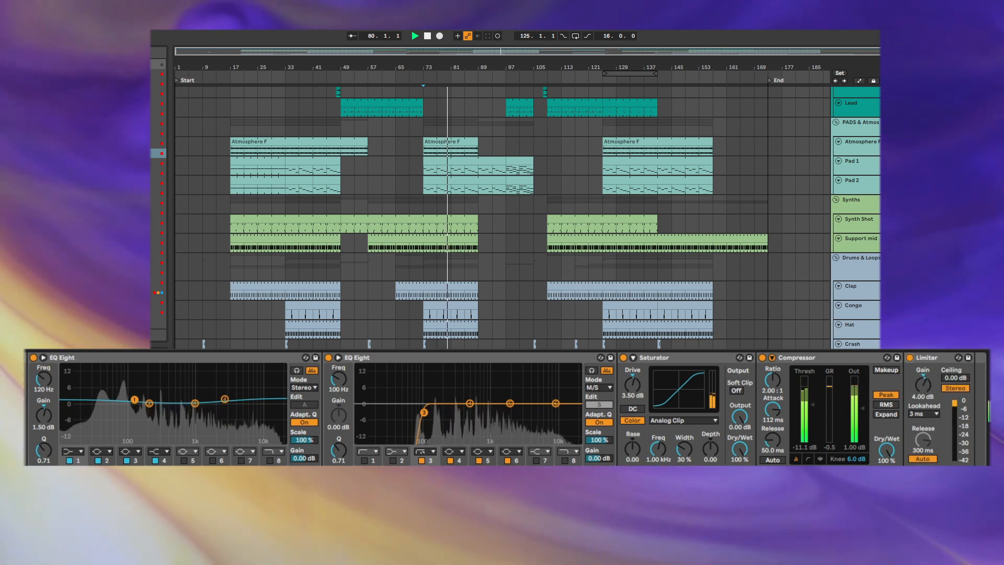